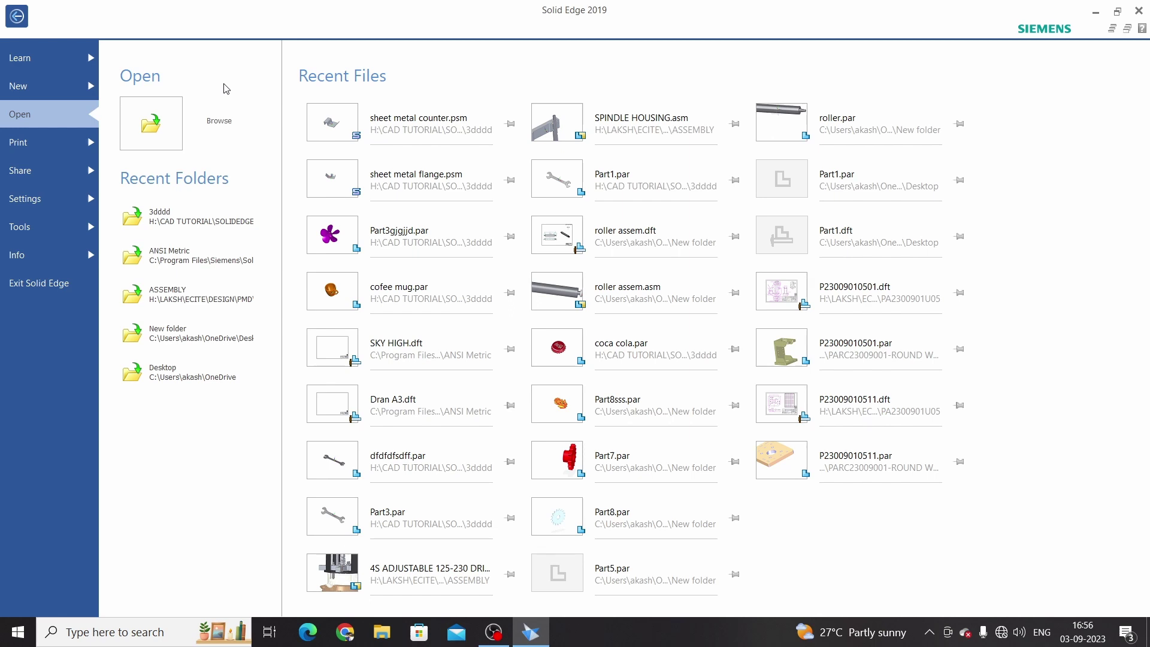
- Create a new ISO Metric Sheet Metal document and switch its modelling environment to Ordered
{"action": "left_click", "coordinate": [31, 88]}
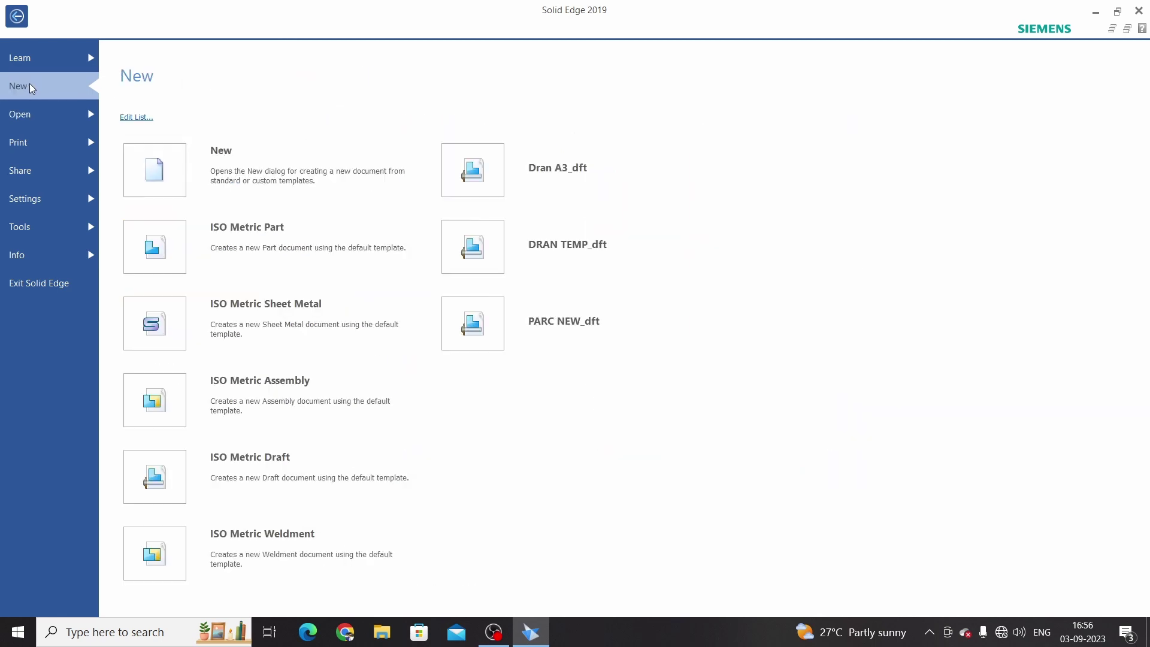
{"action": "left_click", "coordinate": [244, 311]}
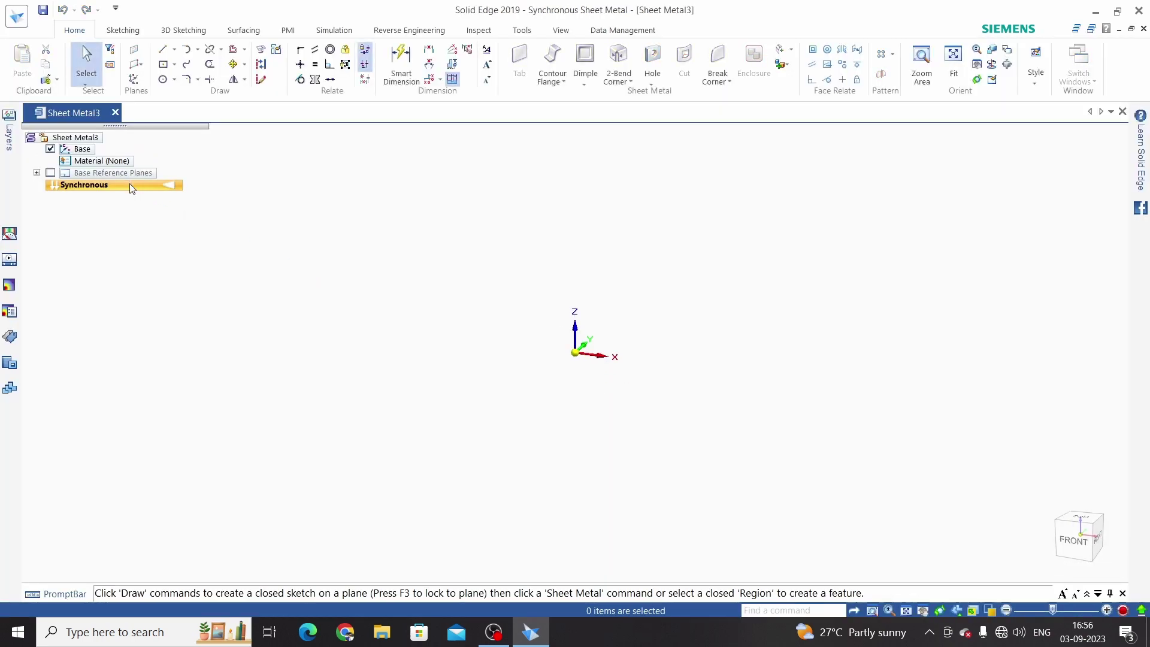
{"action": "right_click", "coordinate": [130, 184]}
{"action": "left_click", "coordinate": [207, 323]}
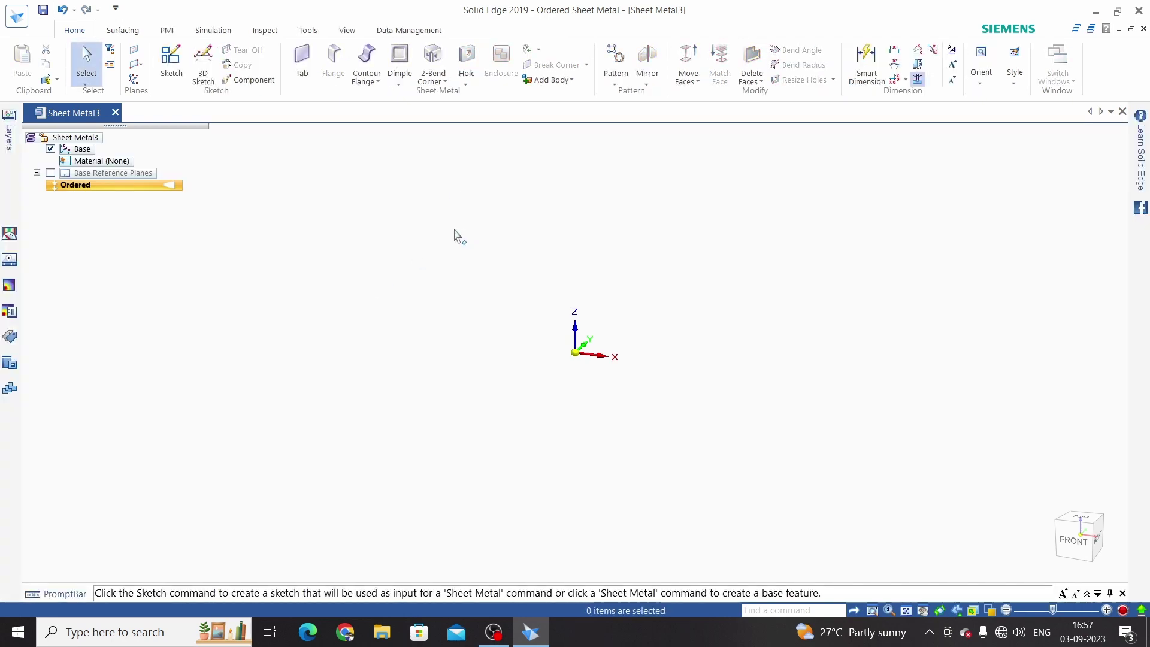
- Start a sketch on the front plane and draw a centre rectangle about 221 by 114 mm from the origin
{"action": "left_click", "coordinate": [176, 66]}
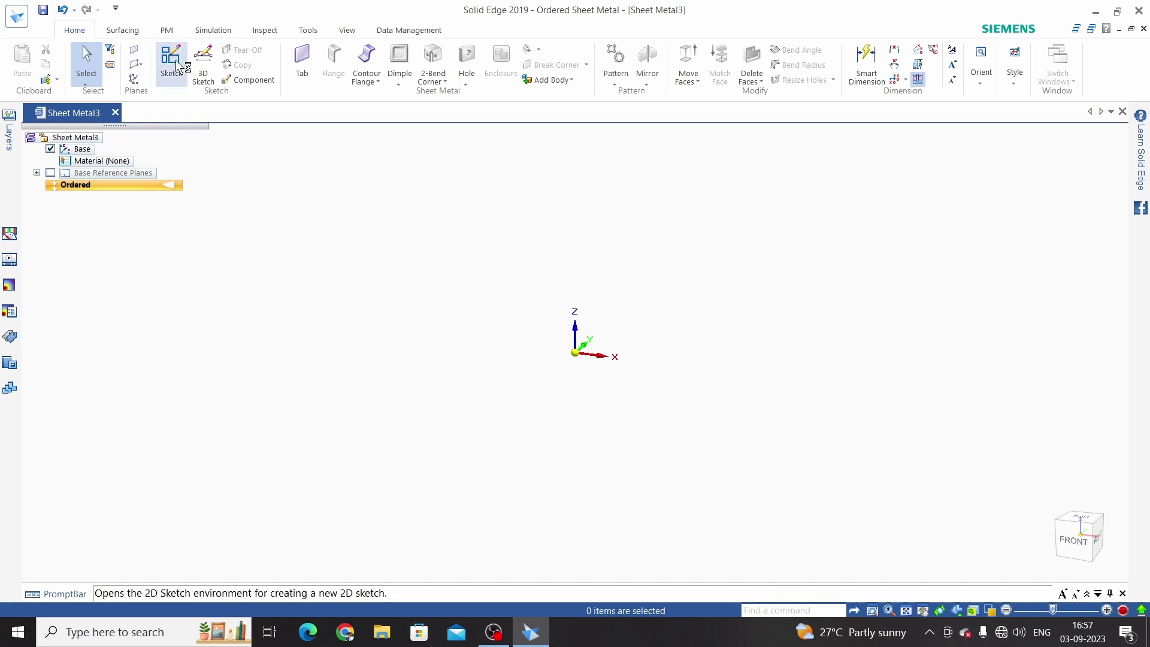
{"action": "left_click", "coordinate": [1075, 539]}
{"action": "left_click", "coordinate": [544, 390]}
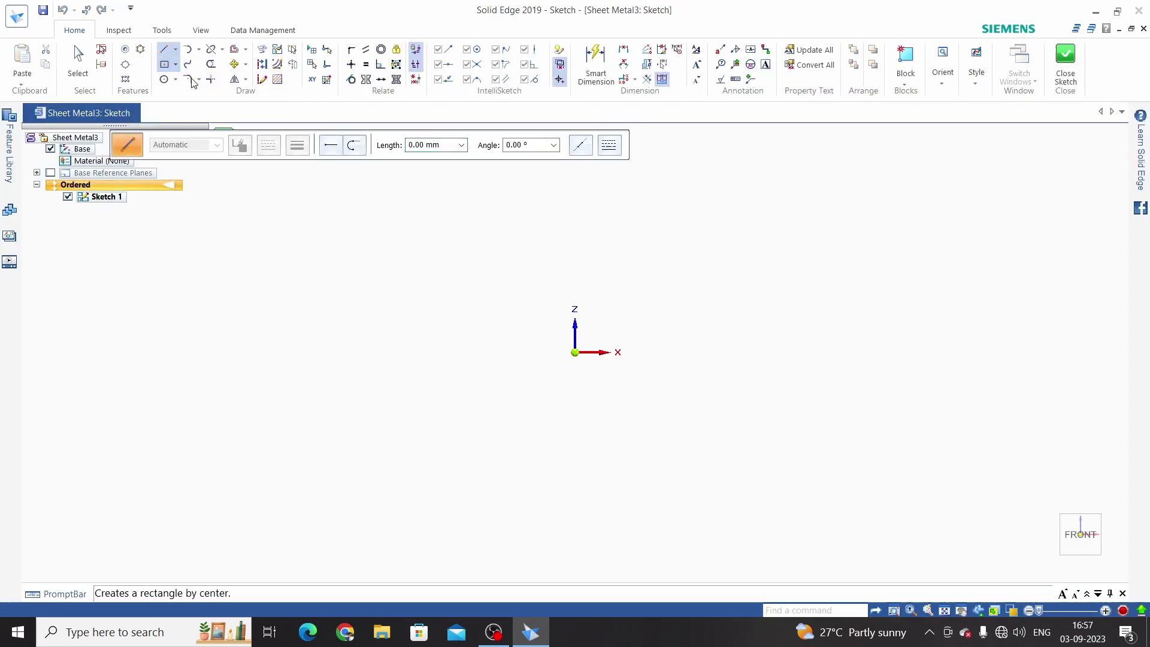
{"action": "left_click", "coordinate": [165, 64]}
{"action": "left_click_drag", "start_coordinate": [575, 352], "coordinate": [765, 451]}
{"action": "left_click", "coordinate": [770, 456]}
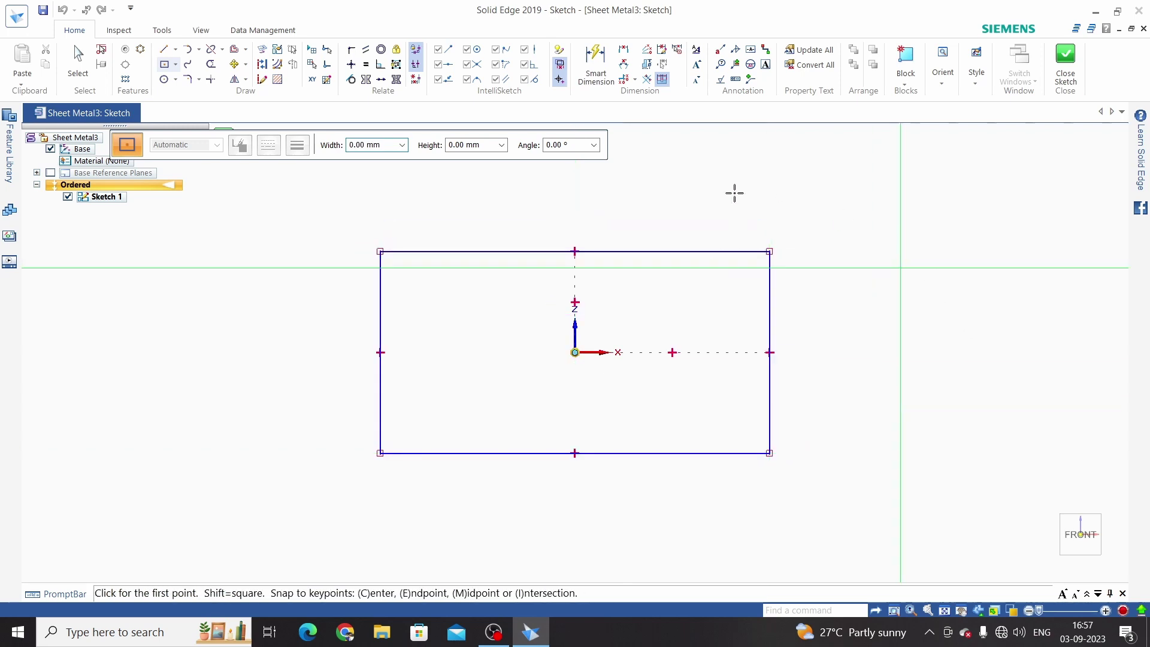
{"action": "scroll", "coordinate": [636, 446], "scroll_direction": "down", "scroll_amount": 1}
{"action": "key", "text": "Escape"}
- Dimension the rectangle to 500 mm wide and 300 mm high
{"action": "key", "text": "d"}
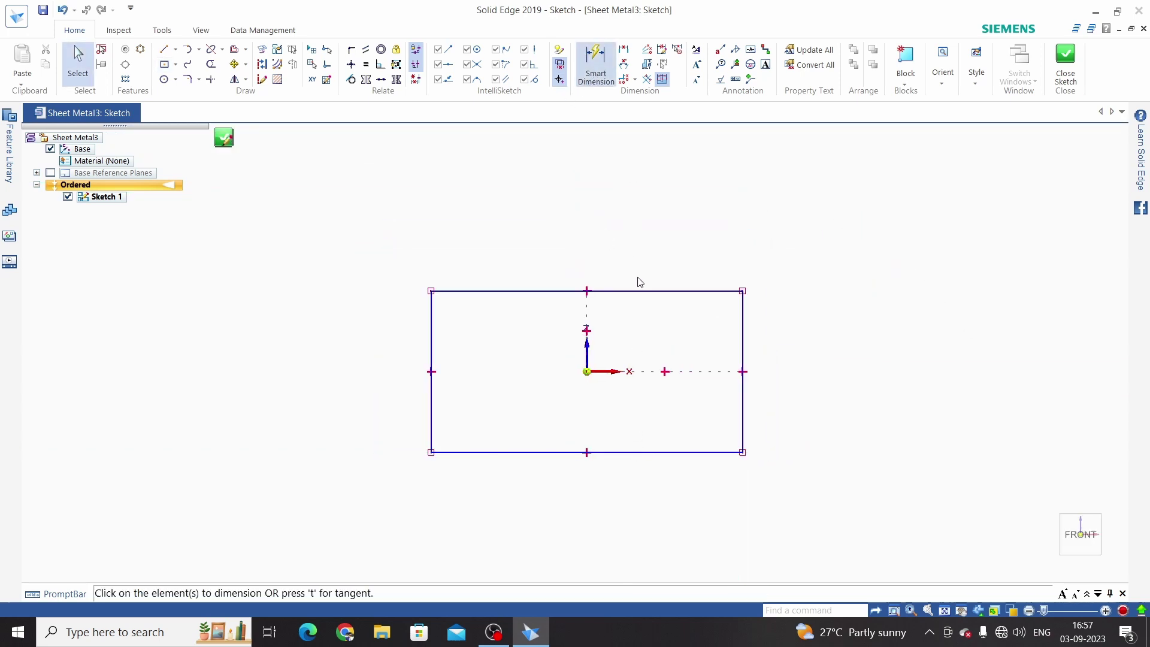
{"action": "left_click", "coordinate": [637, 289]}
{"action": "left_click", "coordinate": [633, 242]}
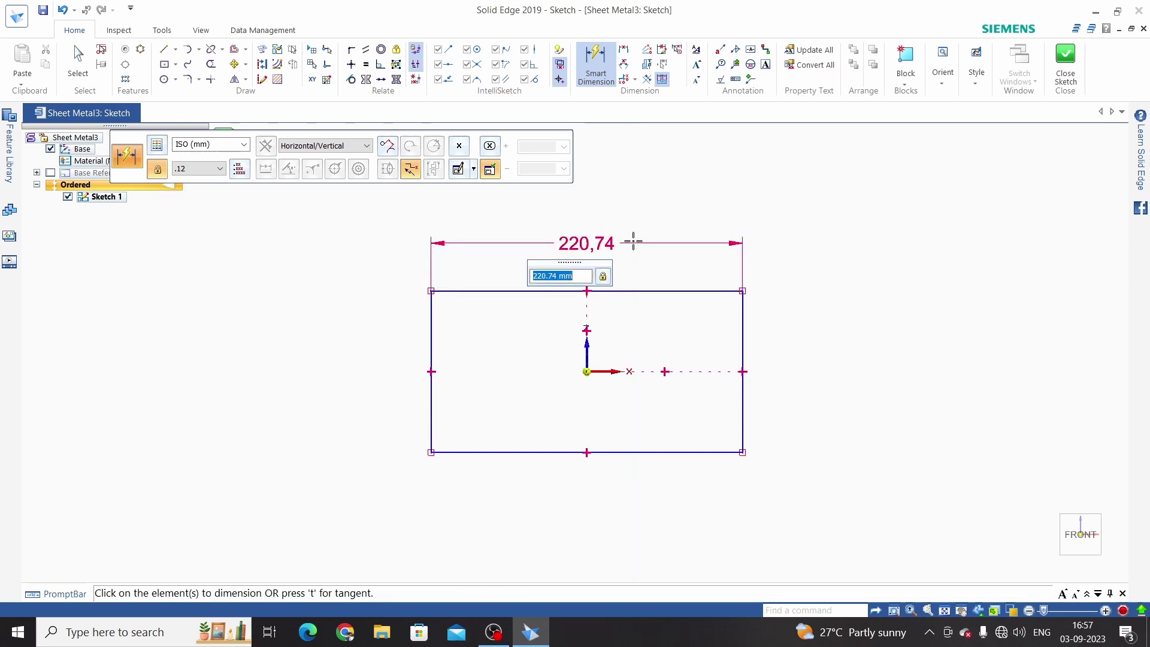
{"action": "type", "text": "500"}
{"action": "key", "text": "Return"}
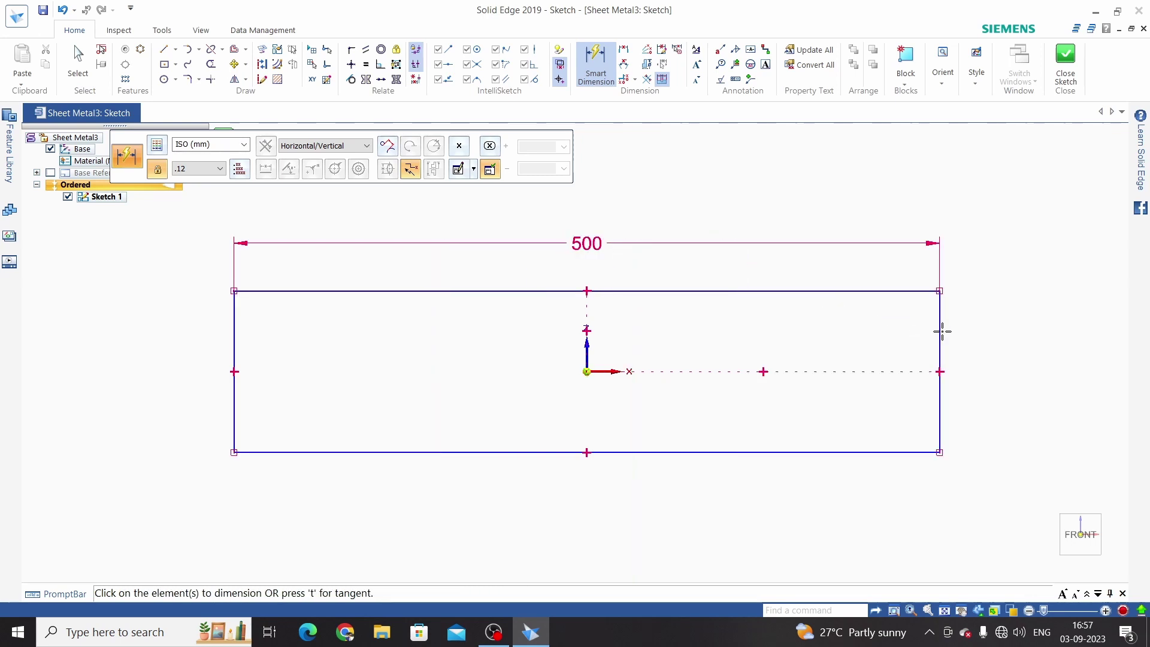
{"action": "left_click", "coordinate": [941, 331]}
{"action": "left_click", "coordinate": [1017, 347]}
{"action": "type", "text": "30"}
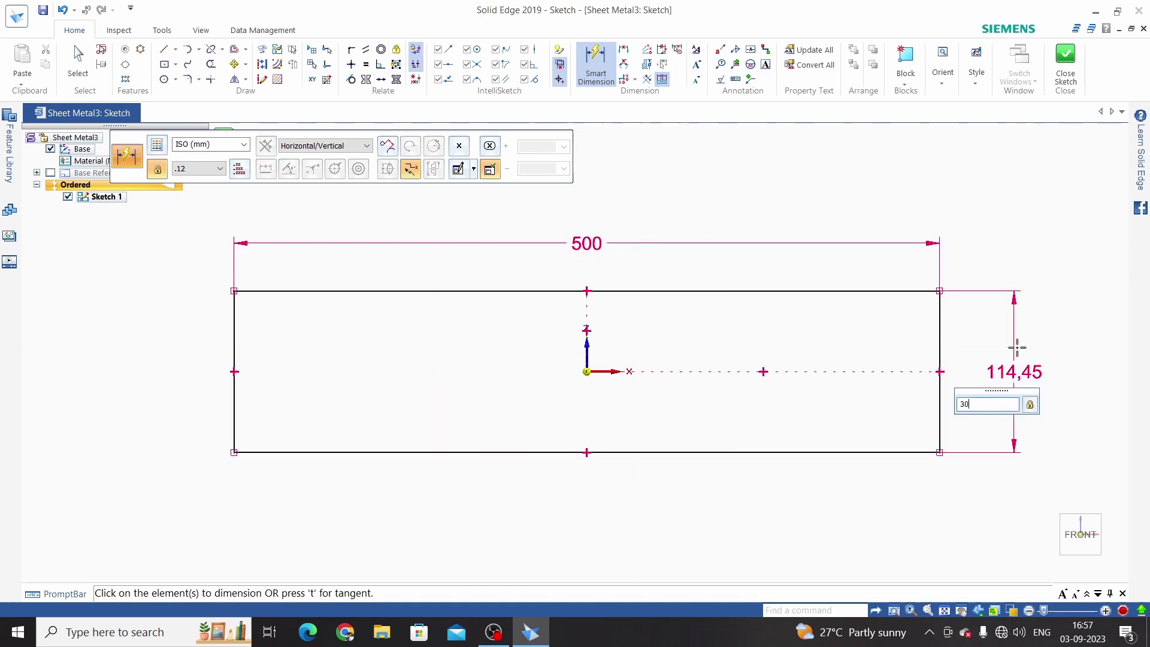
{"action": "type", "text": "0"}
{"action": "key", "text": "Return"}
{"action": "scroll", "coordinate": [821, 391], "scroll_direction": "down", "scroll_amount": 3}
{"action": "key", "text": "Escape"}
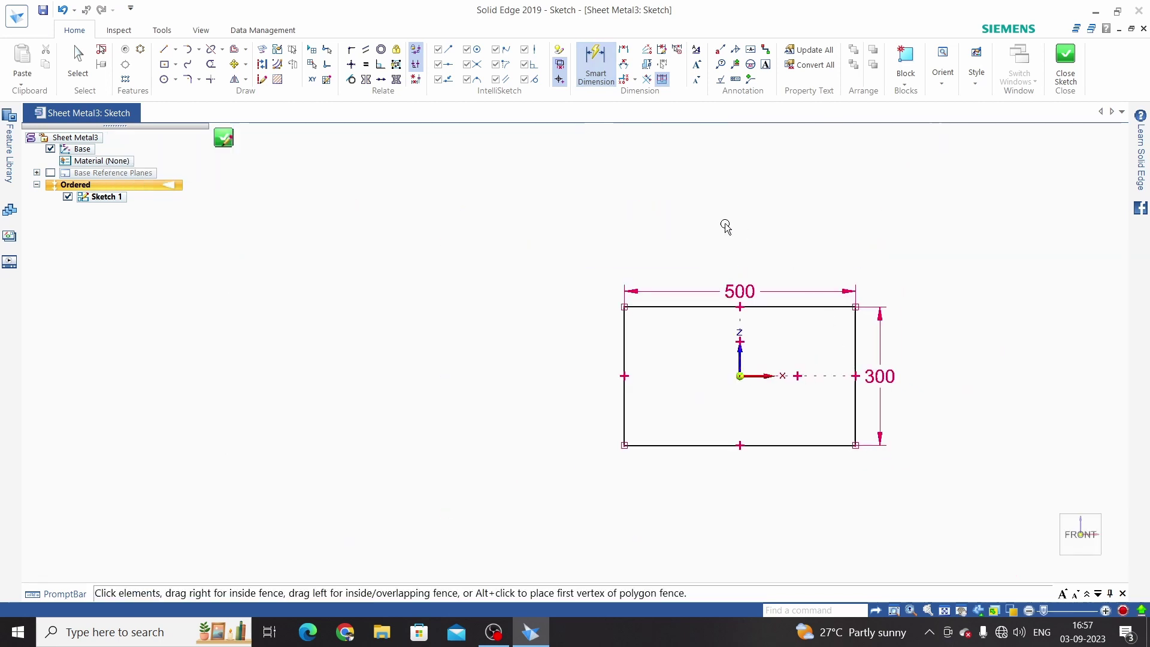
- Convert the rectangle's bottom edge to construction geometry and close the sketch
{"action": "left_click", "coordinate": [262, 64]}
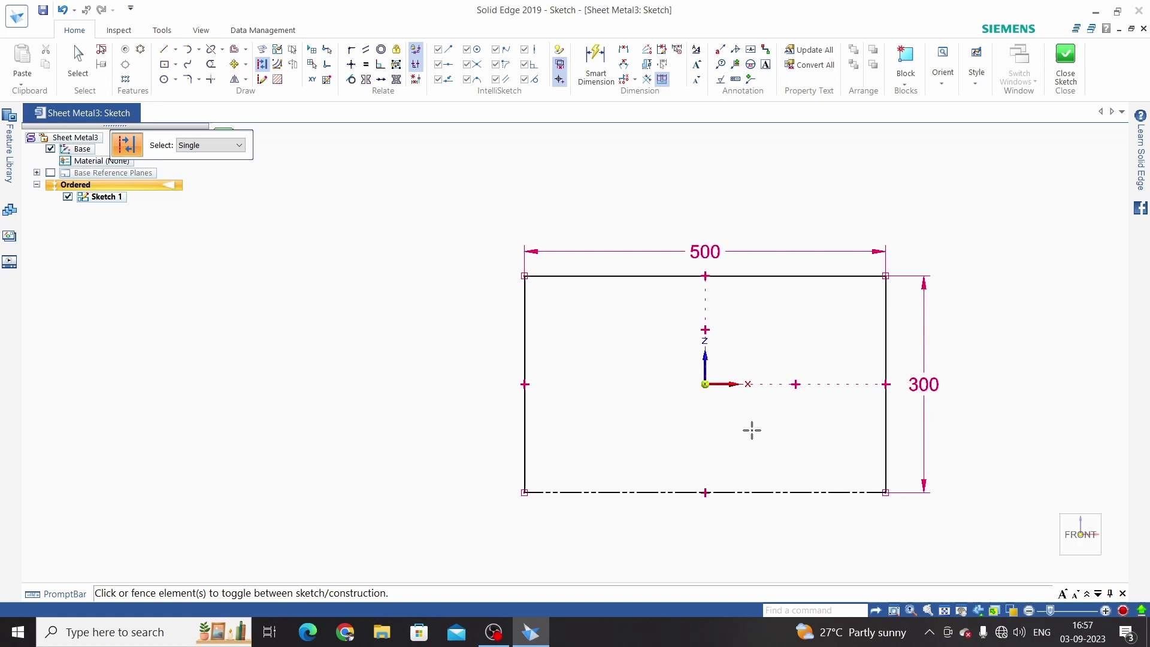
{"action": "left_click", "coordinate": [1067, 60]}
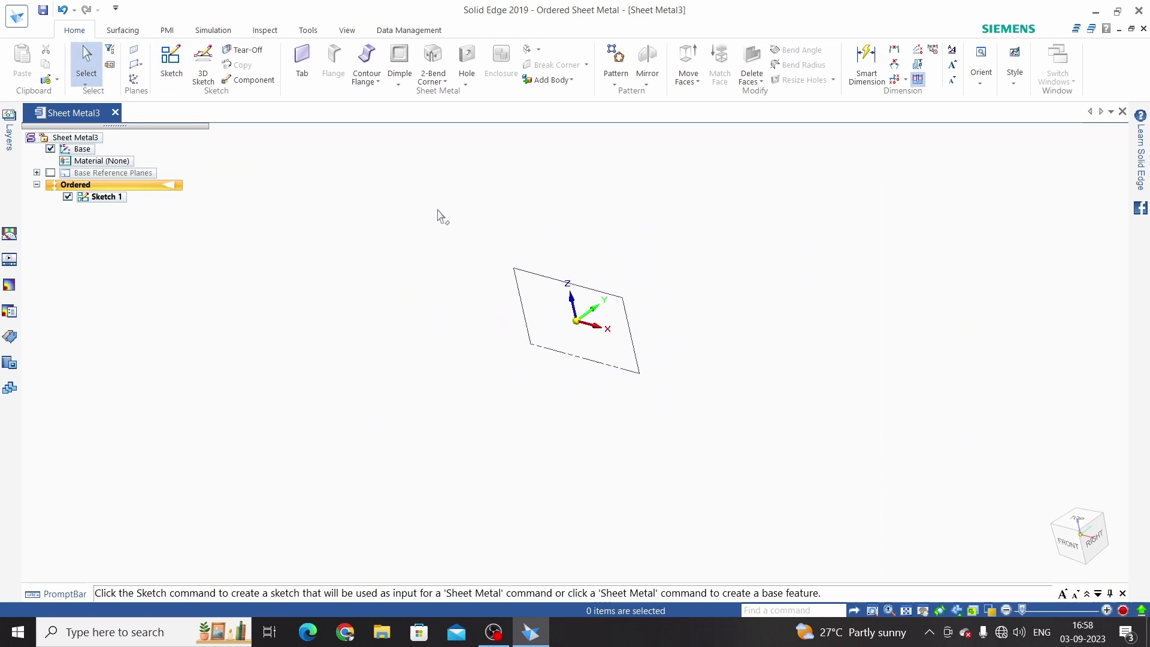
- Start a second sketch on a plane parallel to the front plane, offset 500 mm behind it
{"action": "left_click", "coordinate": [171, 63]}
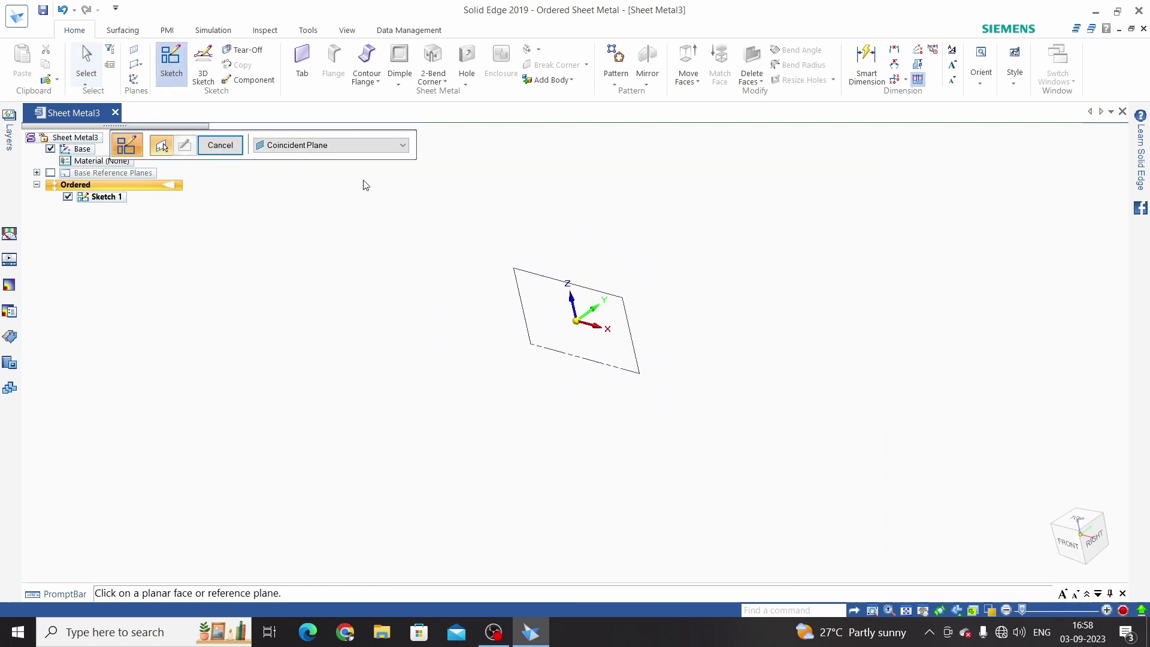
{"action": "left_click", "coordinate": [352, 147]}
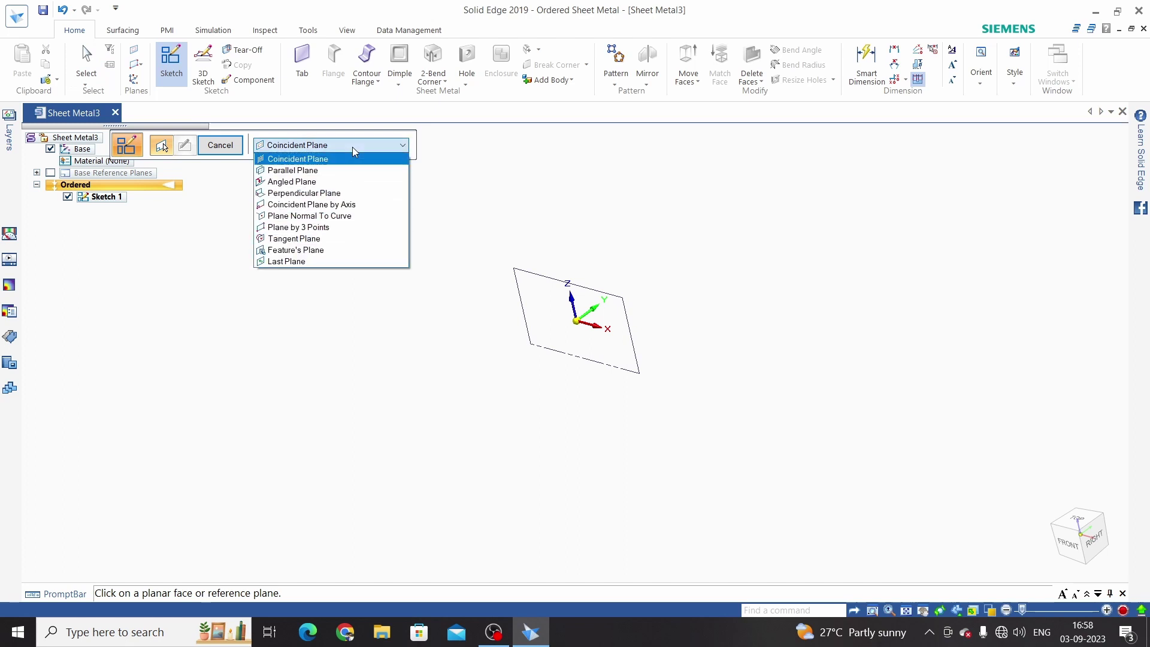
{"action": "left_click", "coordinate": [333, 172]}
{"action": "left_click", "coordinate": [576, 317]}
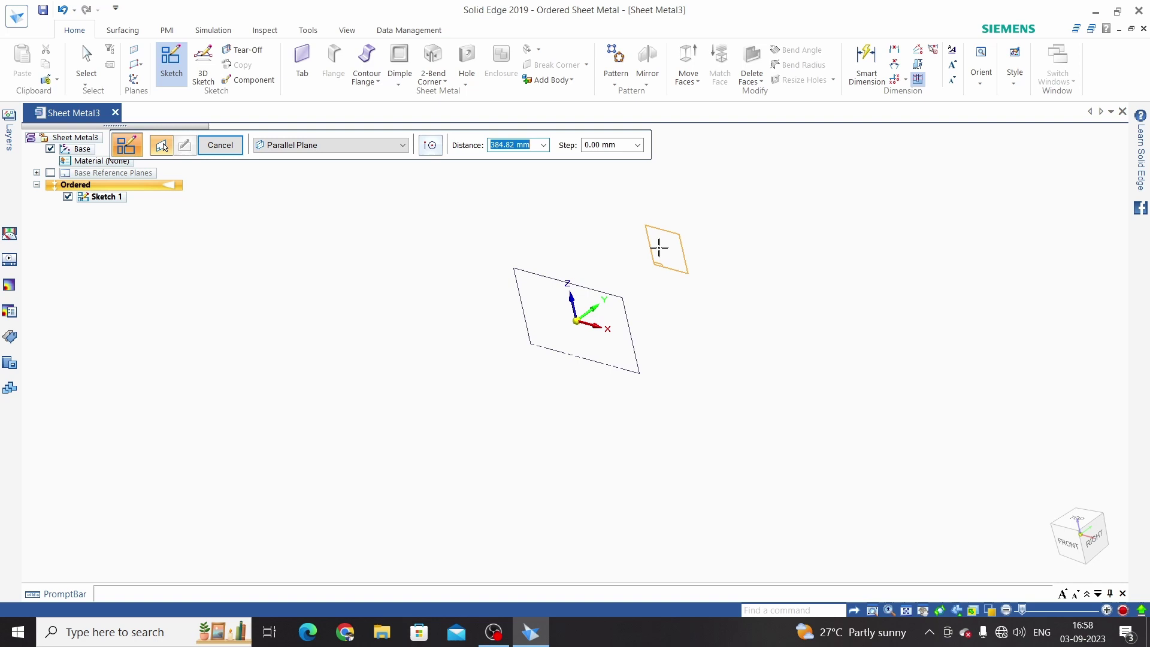
{"action": "type", "text": "500"}
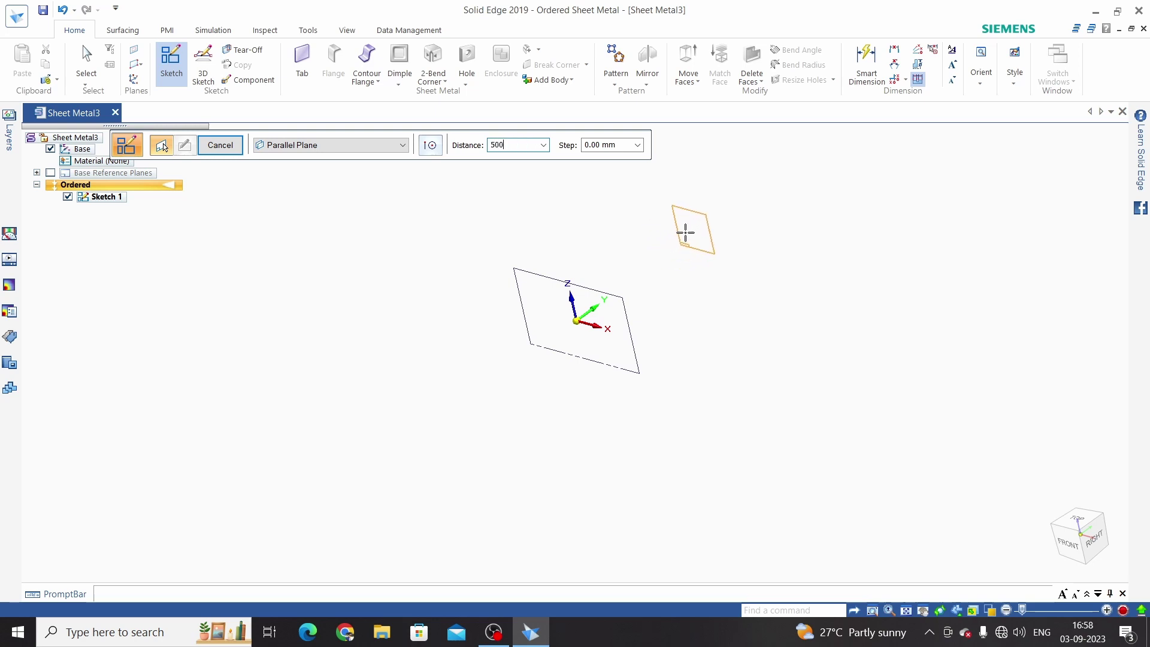
{"action": "key", "text": "Return"}
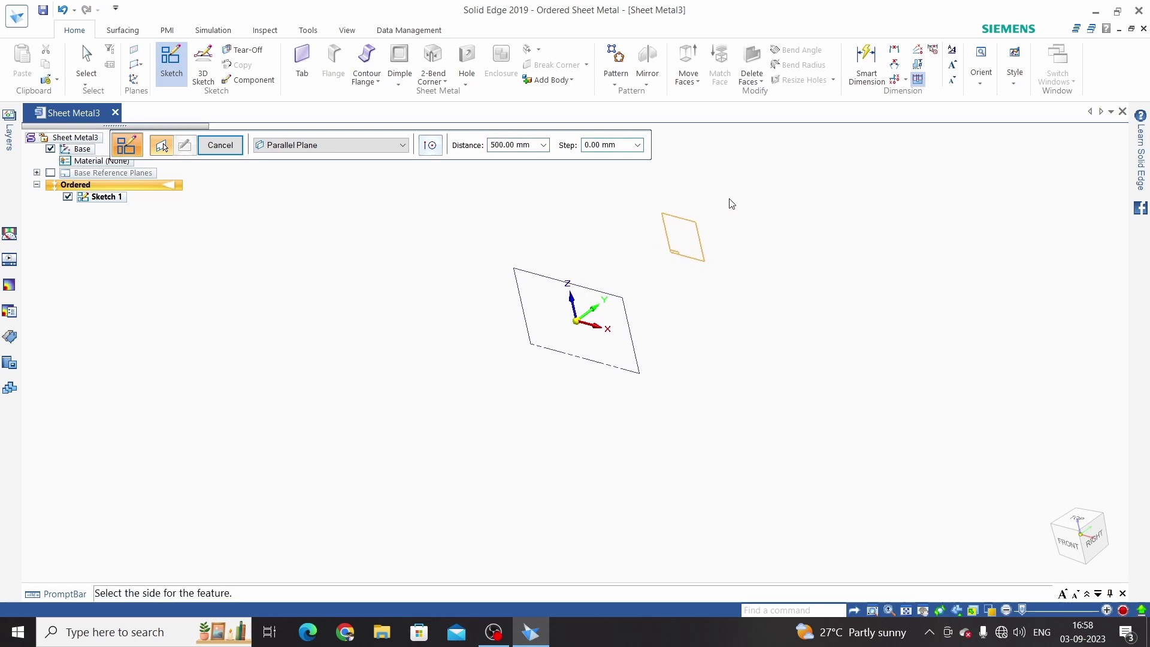
{"action": "left_click", "coordinate": [732, 205]}
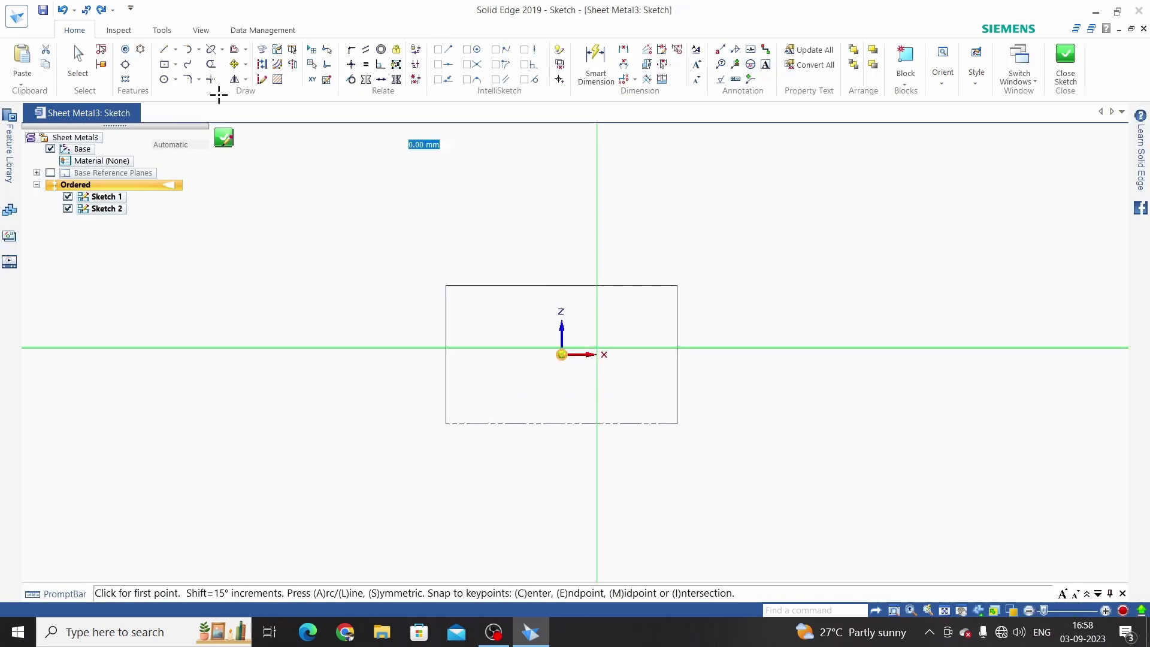
- Draw a centre rectangle about 373 by 205 mm from the origin of the new sketch
{"action": "left_click", "coordinate": [175, 64]}
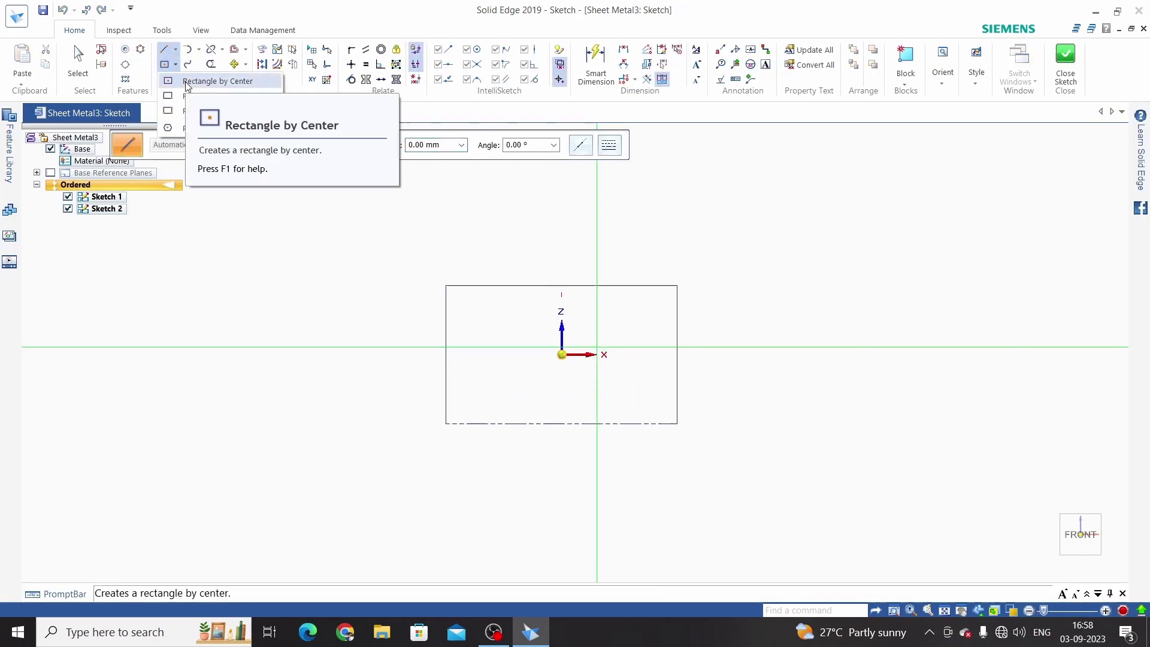
{"action": "left_click", "coordinate": [186, 82]}
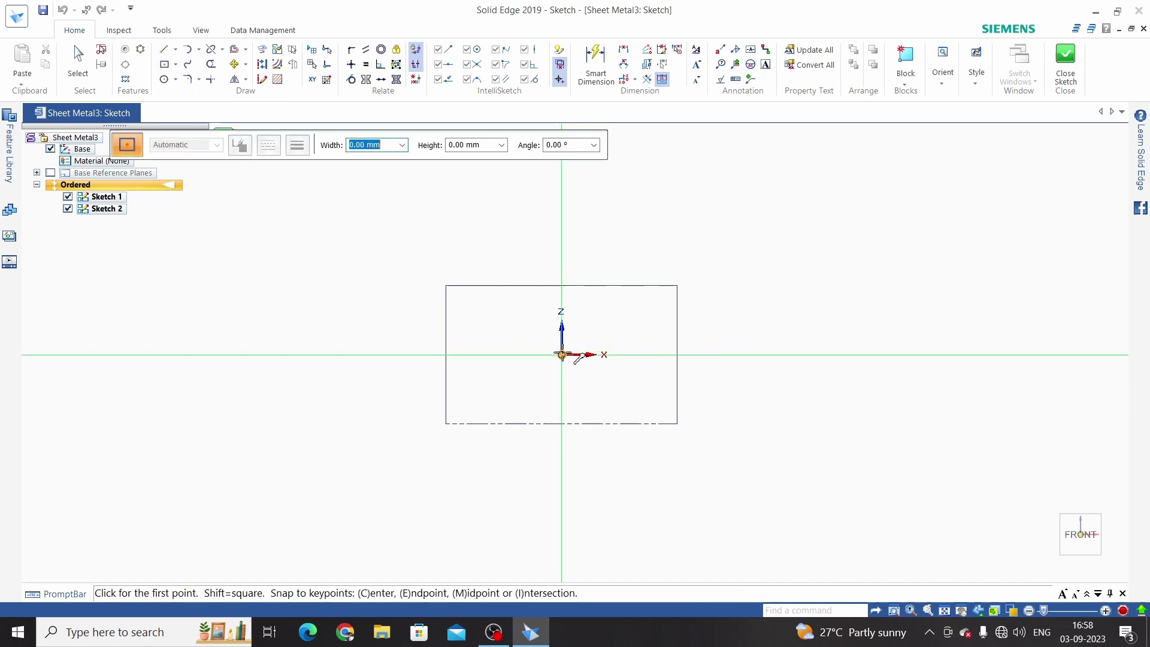
{"action": "left_click", "coordinate": [563, 355]}
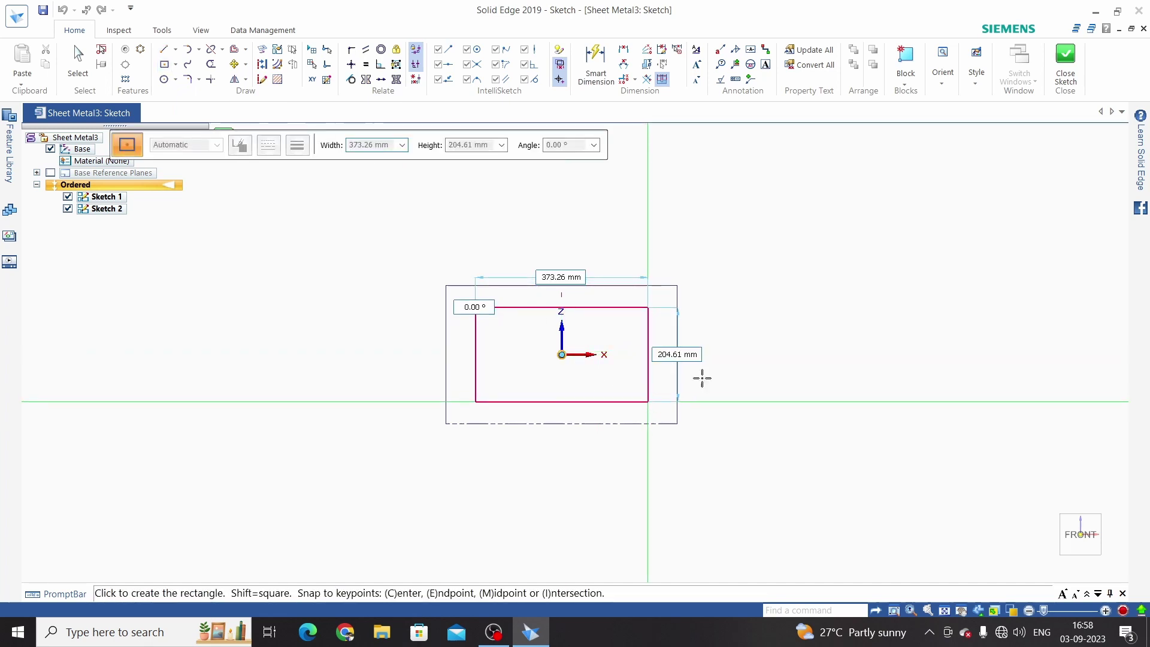
{"action": "left_click", "coordinate": [702, 378]}
{"action": "key", "text": "Escape"}
- Dimension the second rectangle to 300 mm wide and 300 mm high
{"action": "left_click", "coordinate": [596, 62]}
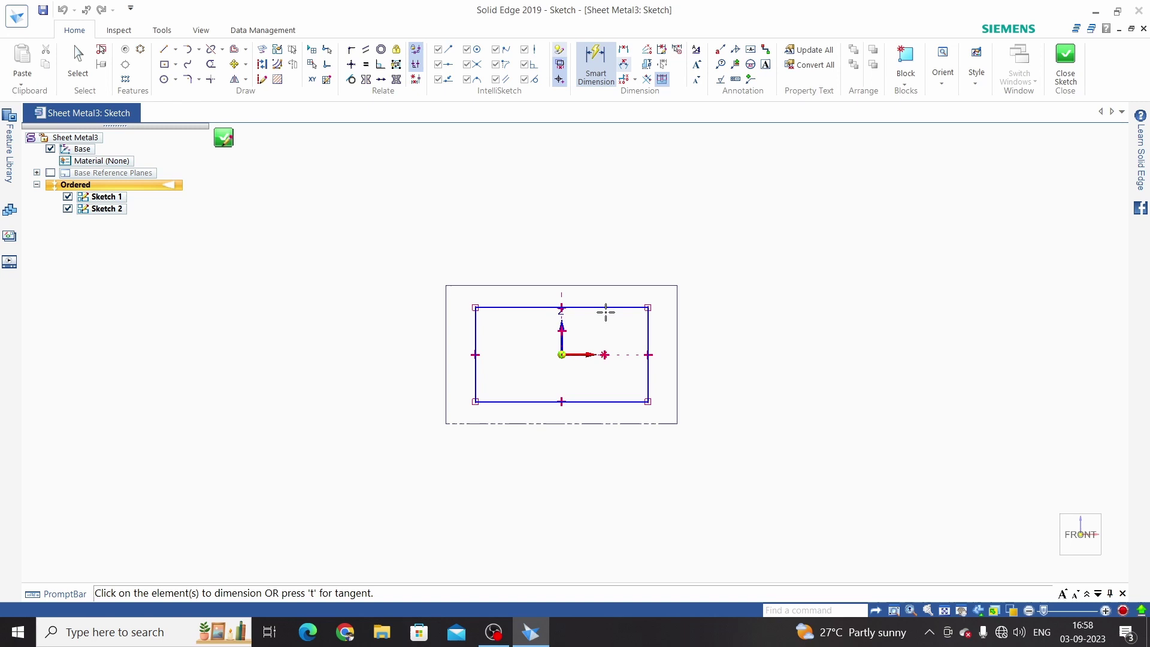
{"action": "left_click", "coordinate": [605, 307]}
{"action": "left_click", "coordinate": [603, 246]}
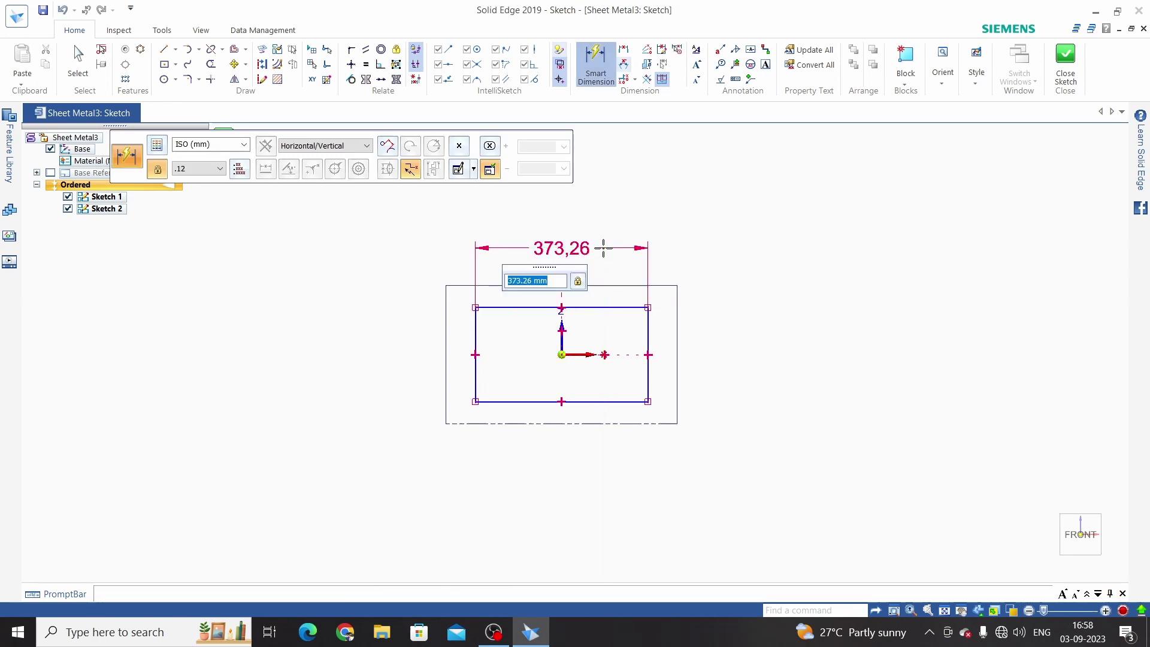
{"action": "type", "text": "300"}
{"action": "key", "text": "Return"}
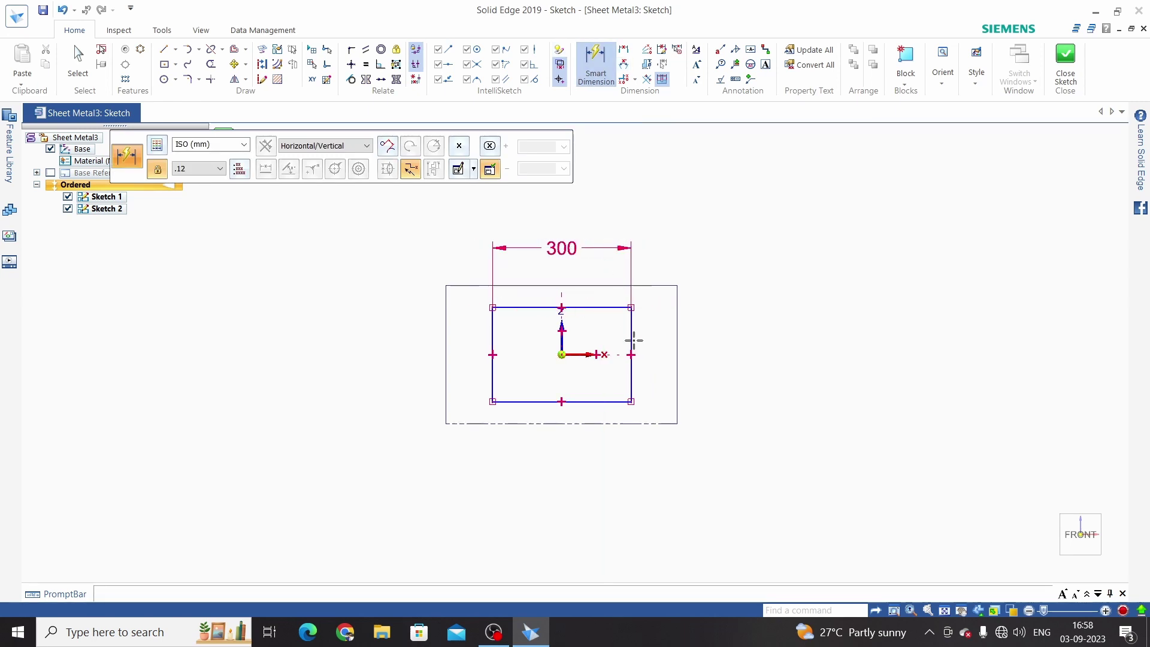
{"action": "left_click", "coordinate": [725, 353]}
{"action": "type", "text": "300"}
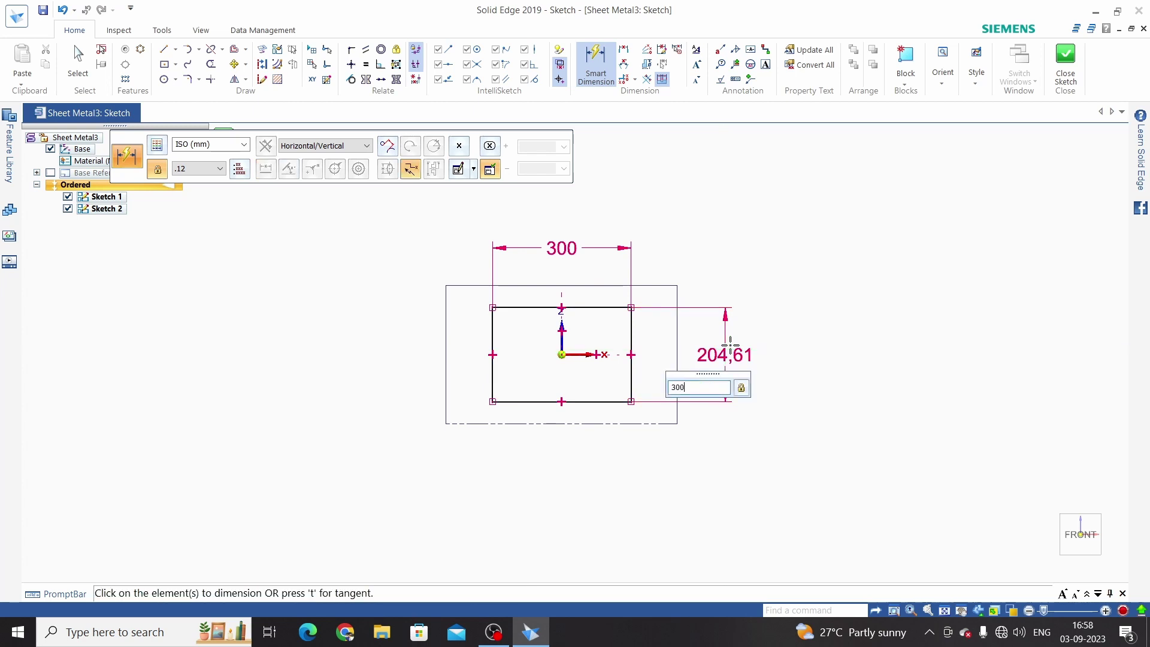
{"action": "key", "text": "Return"}
{"action": "key", "text": "Escape"}
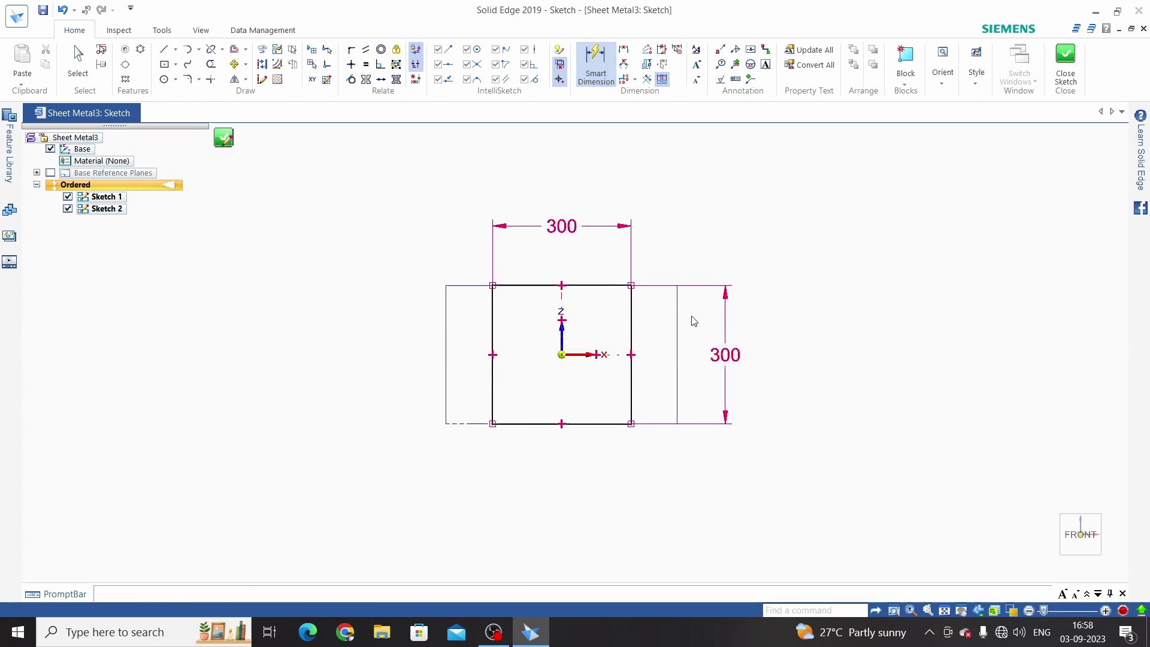
- Convert the square's bottom edge to construction geometry, fillet both upper corners with a 50 mm radius and finish the sketch
{"action": "left_click", "coordinate": [261, 64]}
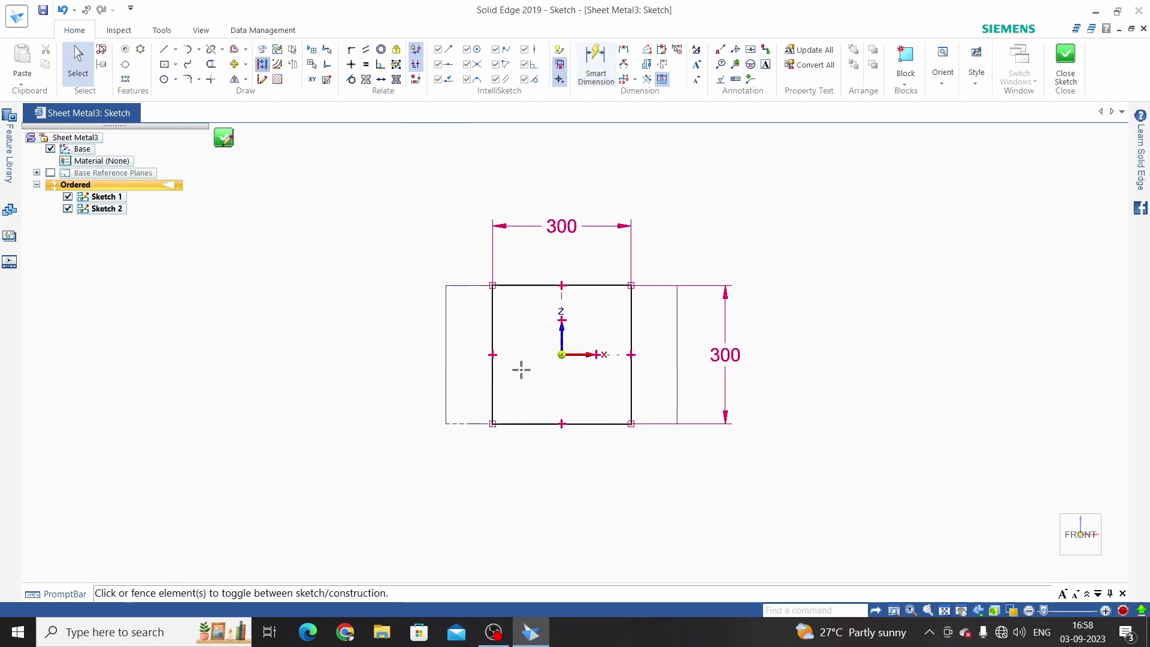
{"action": "left_click", "coordinate": [535, 423]}
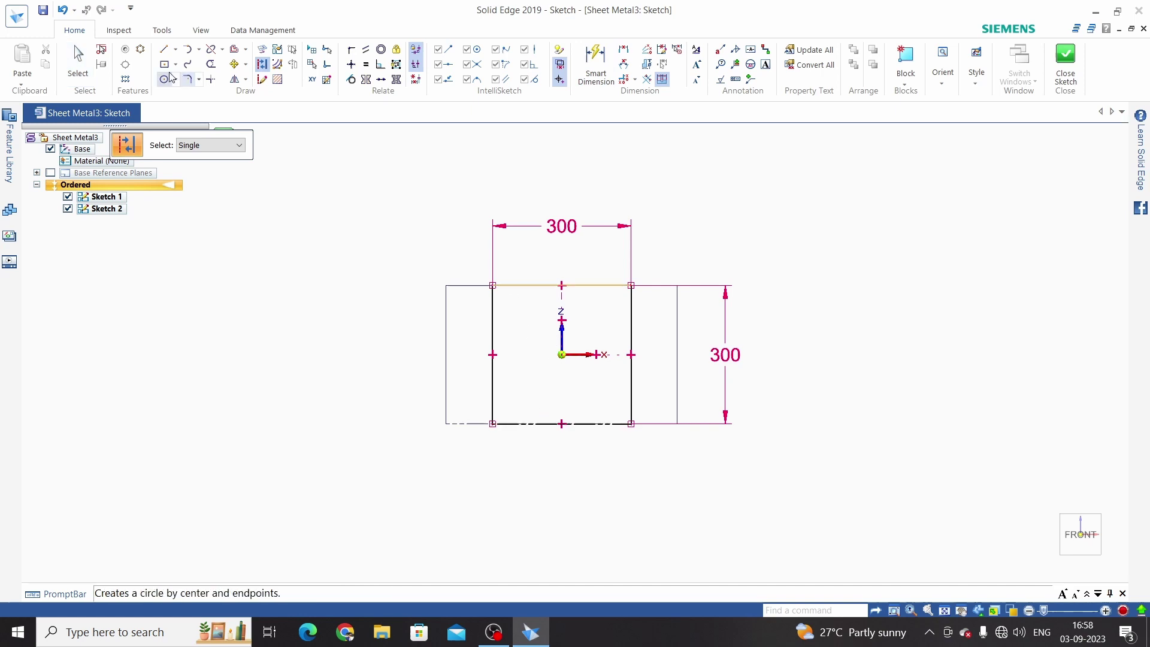
{"action": "left_click", "coordinate": [198, 80]}
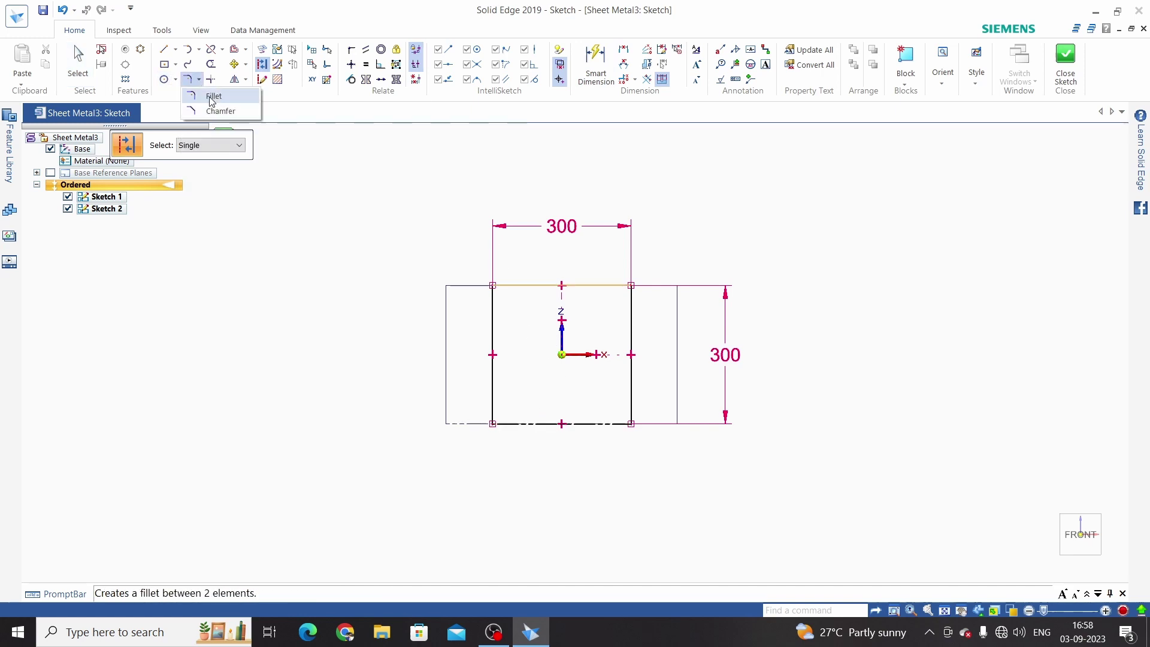
{"action": "left_click", "coordinate": [215, 95]}
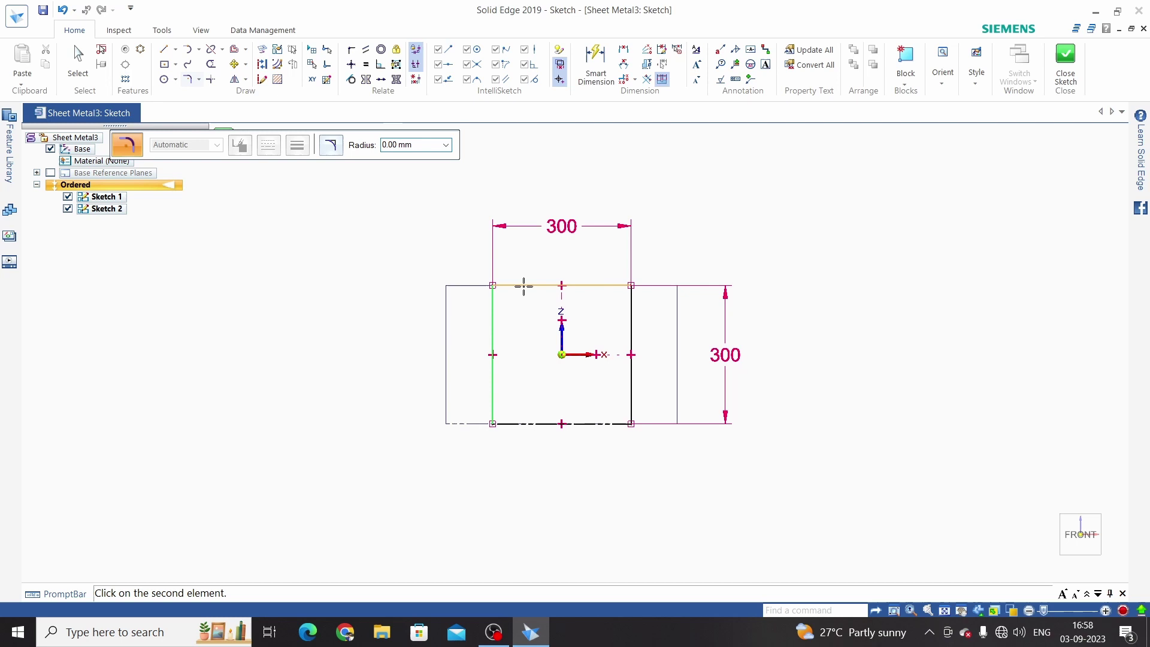
{"action": "left_click", "coordinate": [517, 304]}
{"action": "type", "text": "50"}
{"action": "key", "text": "Return"}
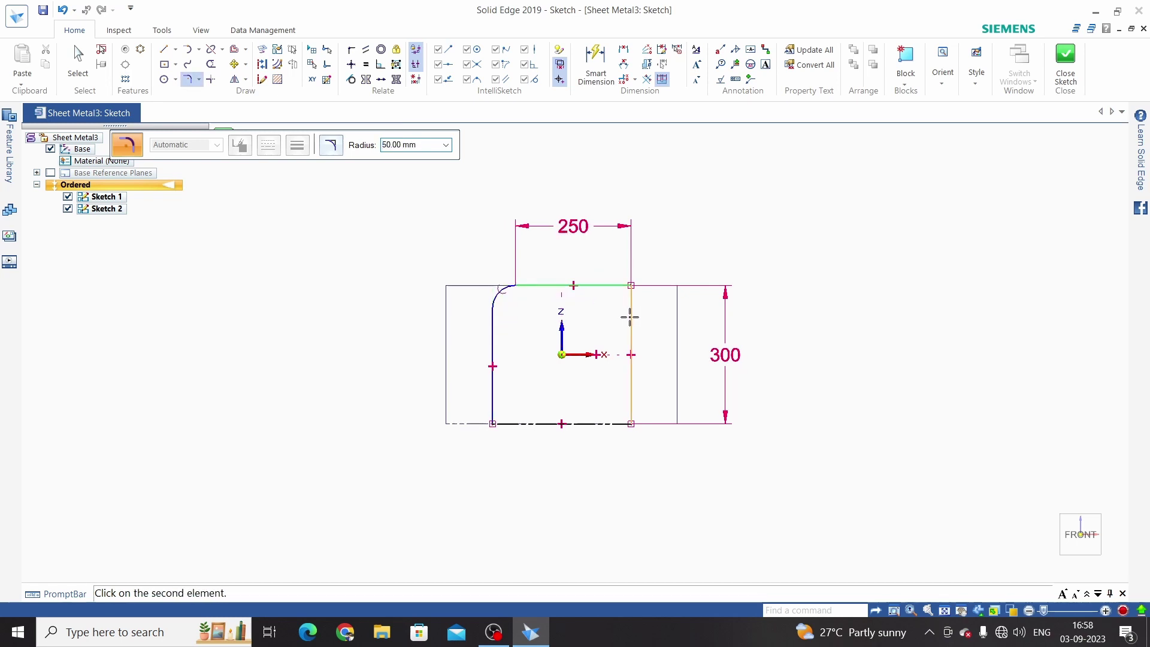
{"action": "left_click", "coordinate": [631, 318]}
{"action": "left_click", "coordinate": [1065, 57]}
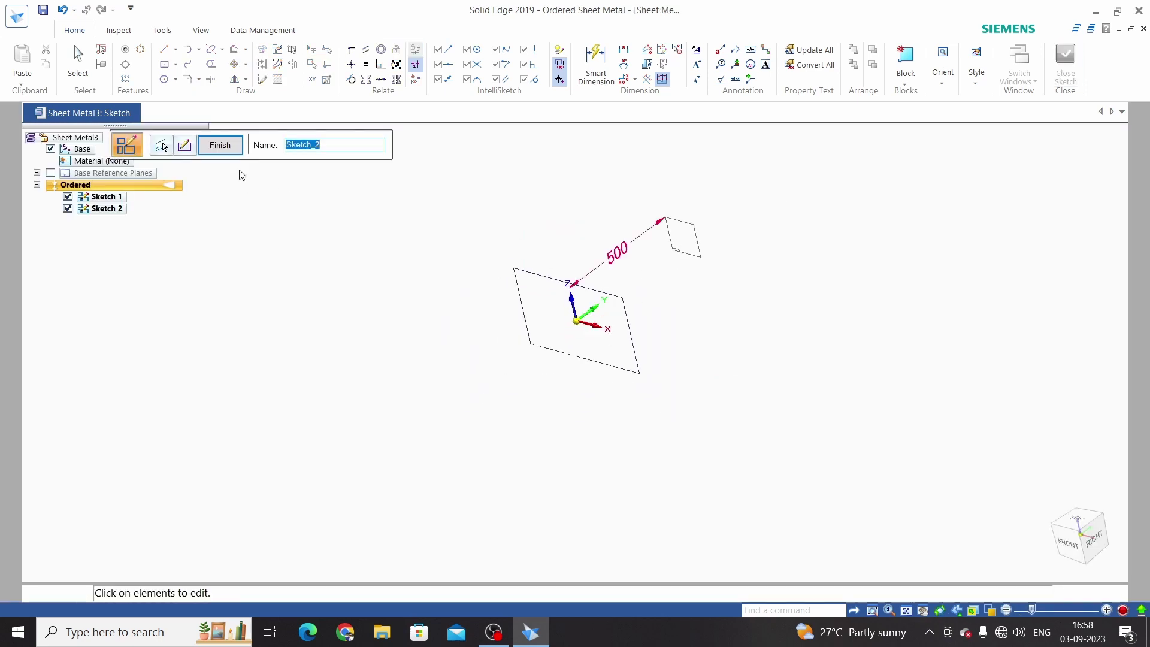
{"action": "left_click", "coordinate": [206, 150]}
- Edit the first profile sketch, fillet both upper corners of the 500 by 300 mm rectangle with a 50 mm radius and finish the sketch
{"action": "left_click", "coordinate": [100, 201]}
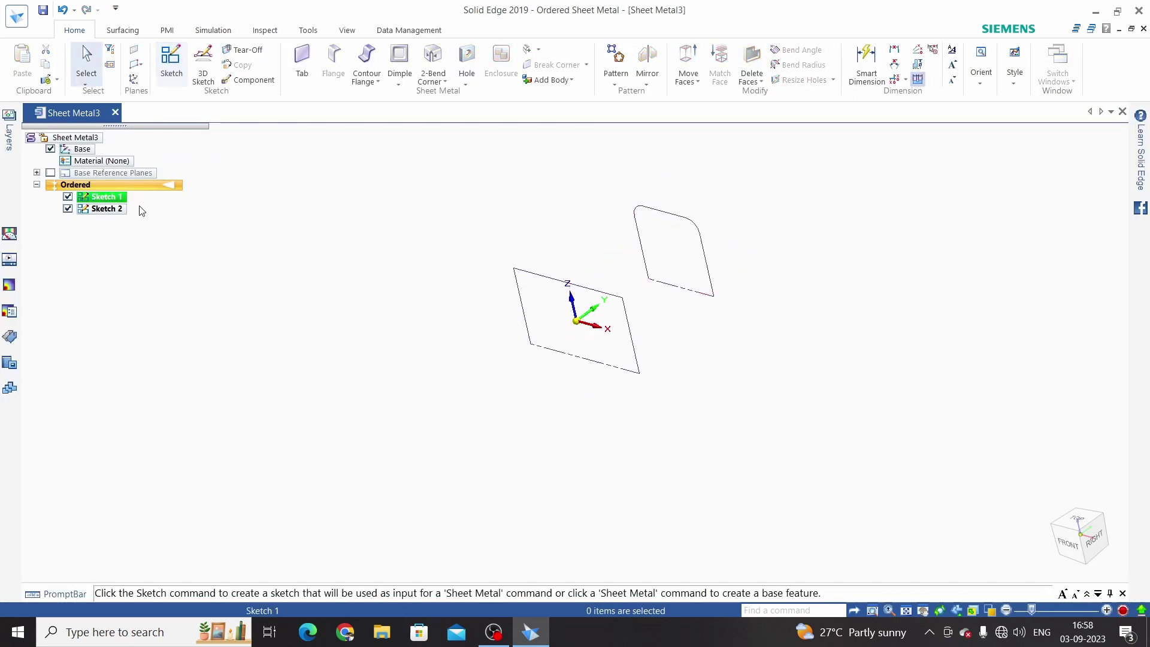
{"action": "left_click", "coordinate": [549, 386]}
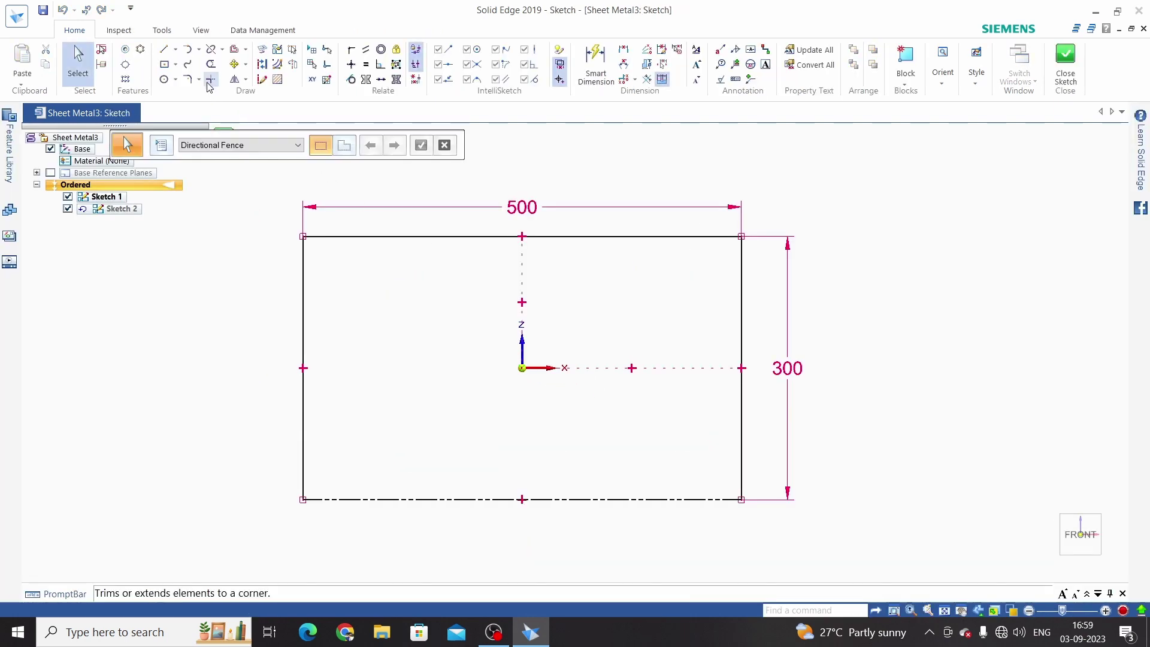
{"action": "left_click", "coordinate": [212, 96]}
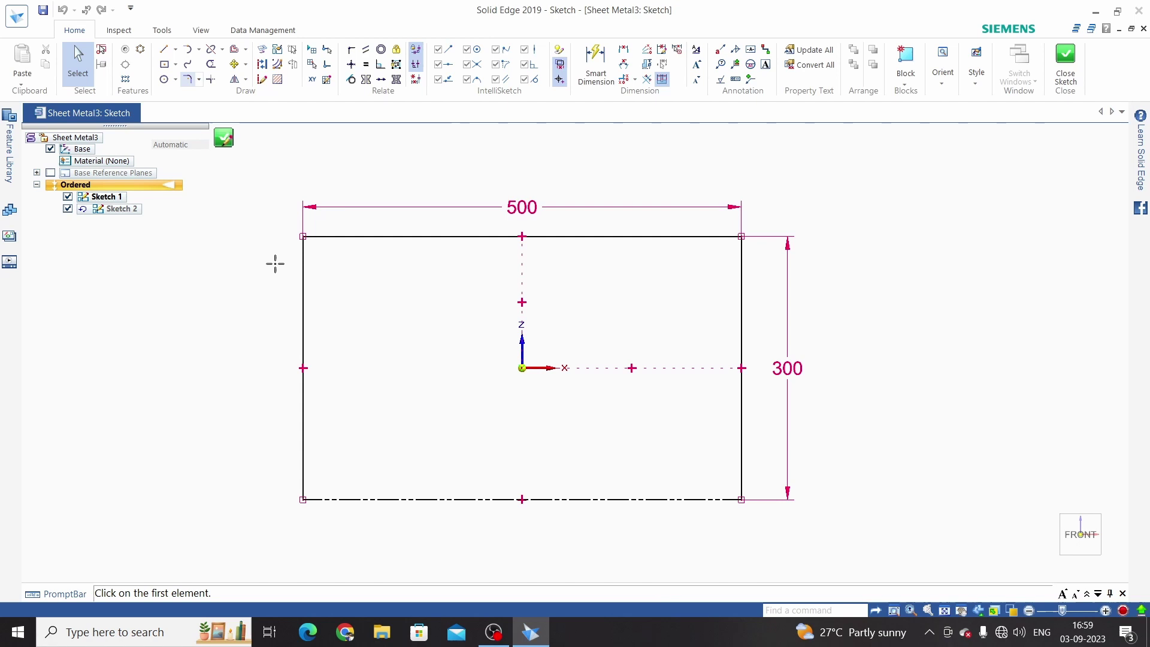
{"action": "left_click", "coordinate": [303, 261]}
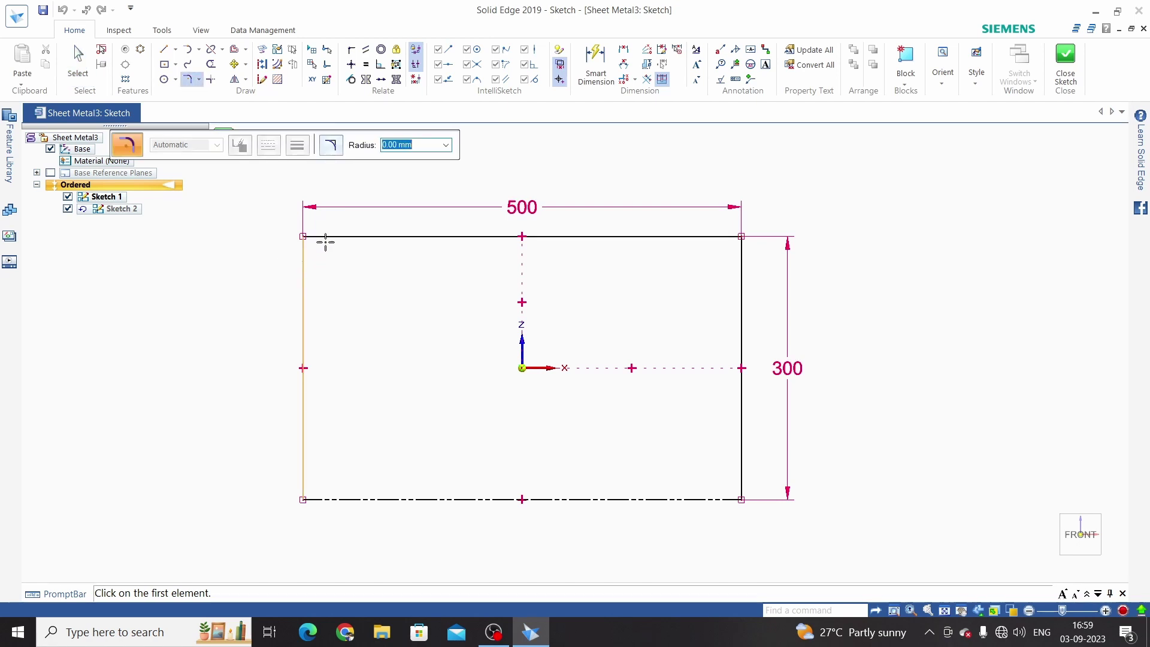
{"action": "type", "text": "50"}
{"action": "key", "text": "Return"}
{"action": "left_click", "coordinate": [348, 289]}
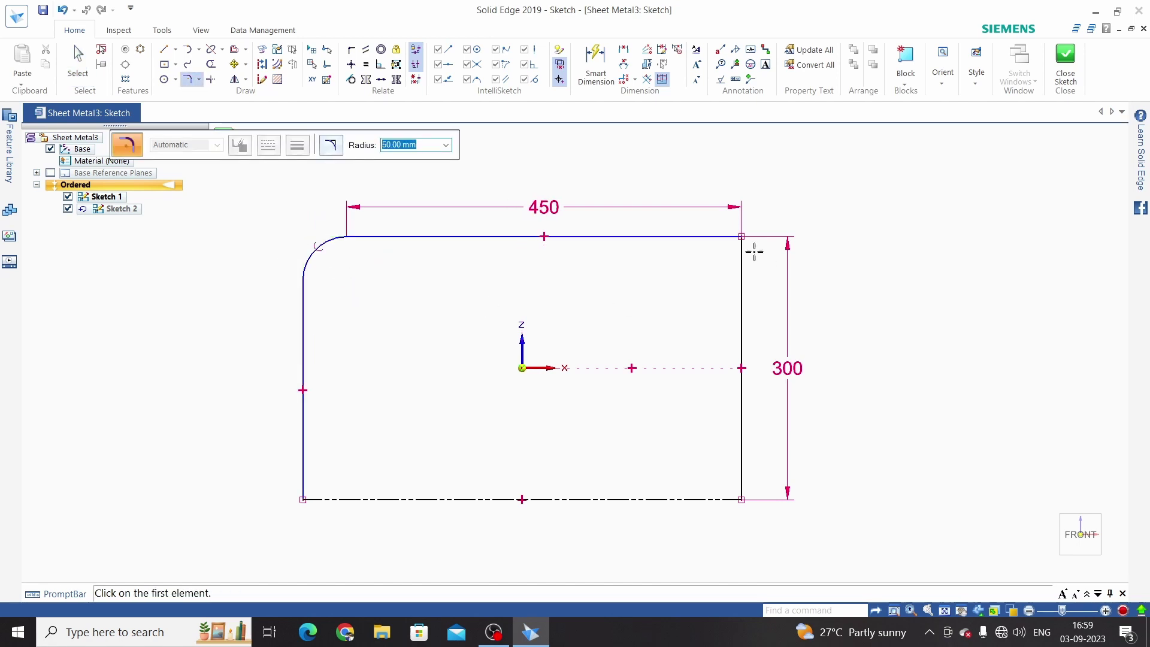
{"action": "left_click", "coordinate": [741, 261]}
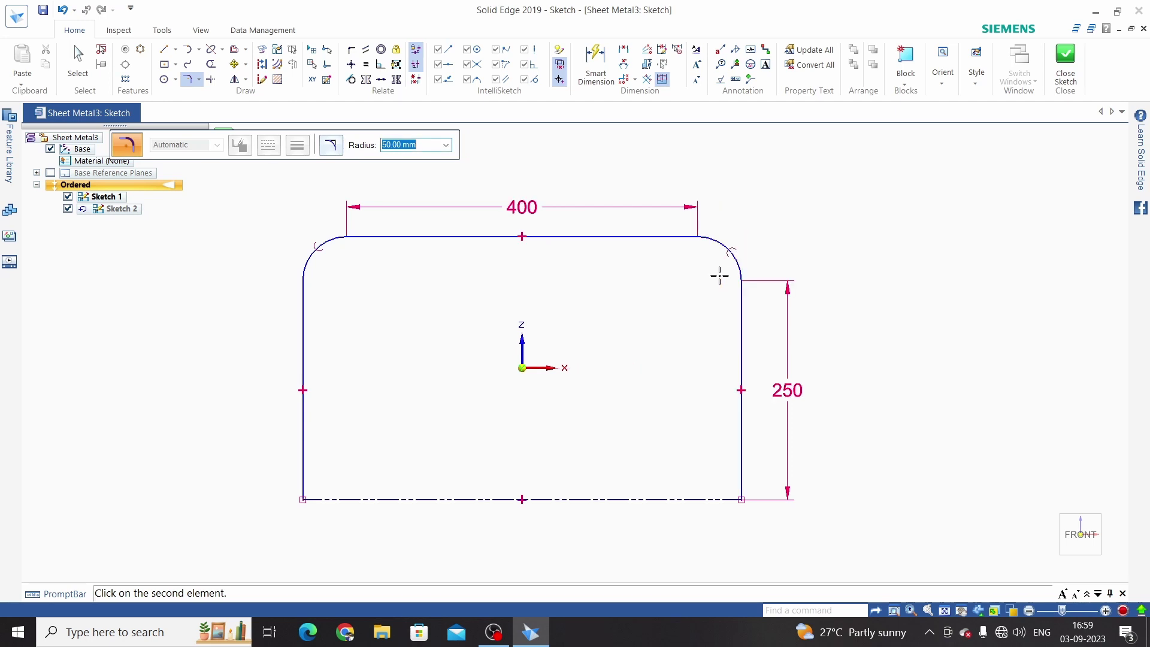
{"action": "left_click", "coordinate": [1071, 77]}
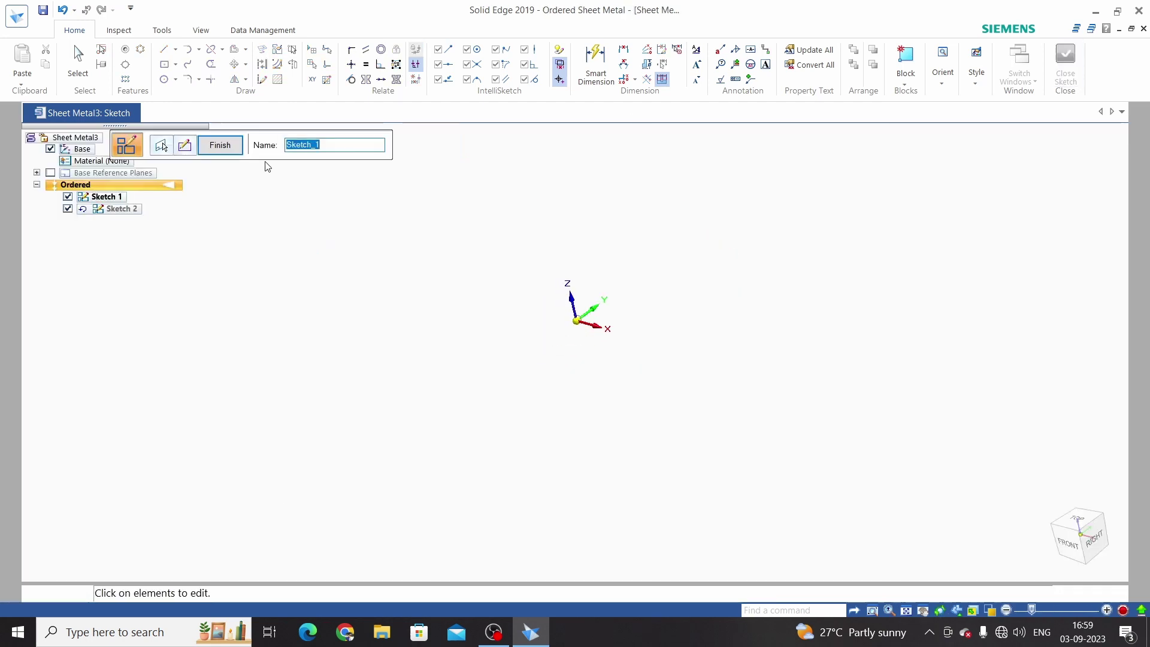
{"action": "left_click", "coordinate": [224, 147]}
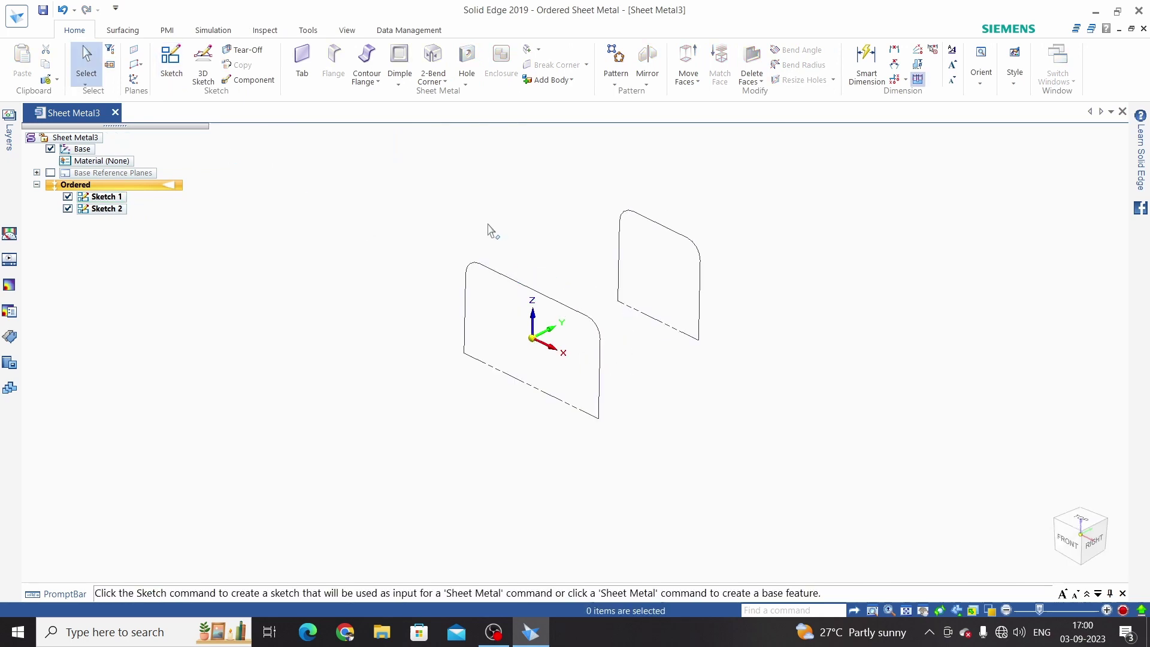
- Create a lofted flange between the front and rear open profiles, with 3 mm thickness applied to the inner side
{"action": "left_click", "coordinate": [367, 79]}
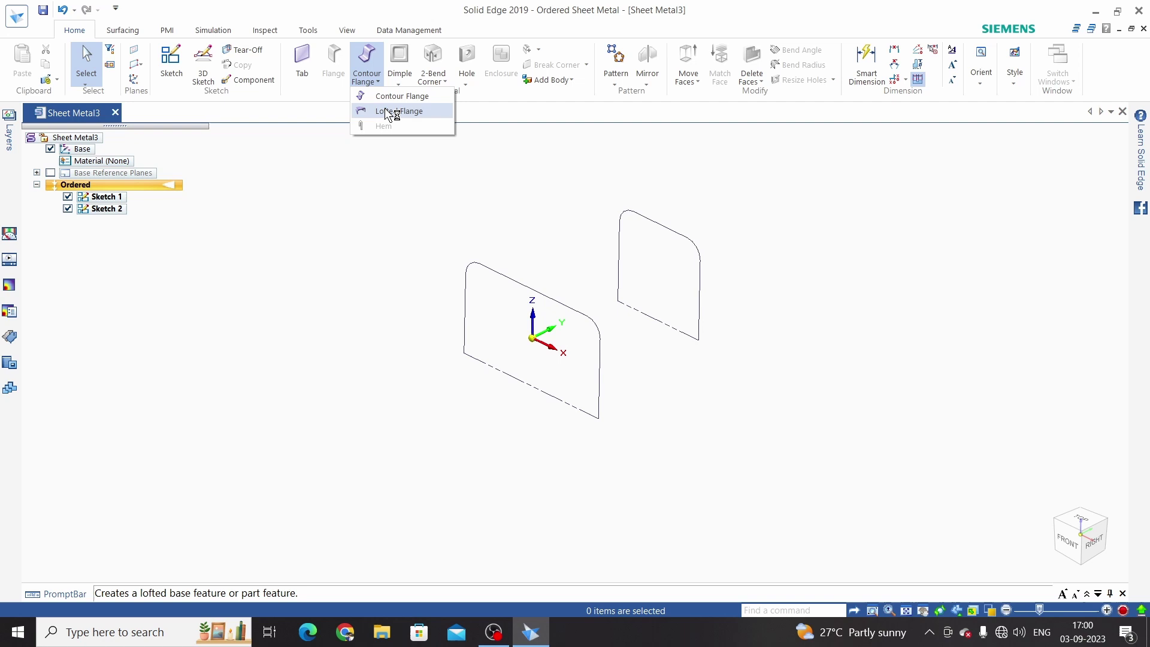
{"action": "left_click", "coordinate": [385, 111]}
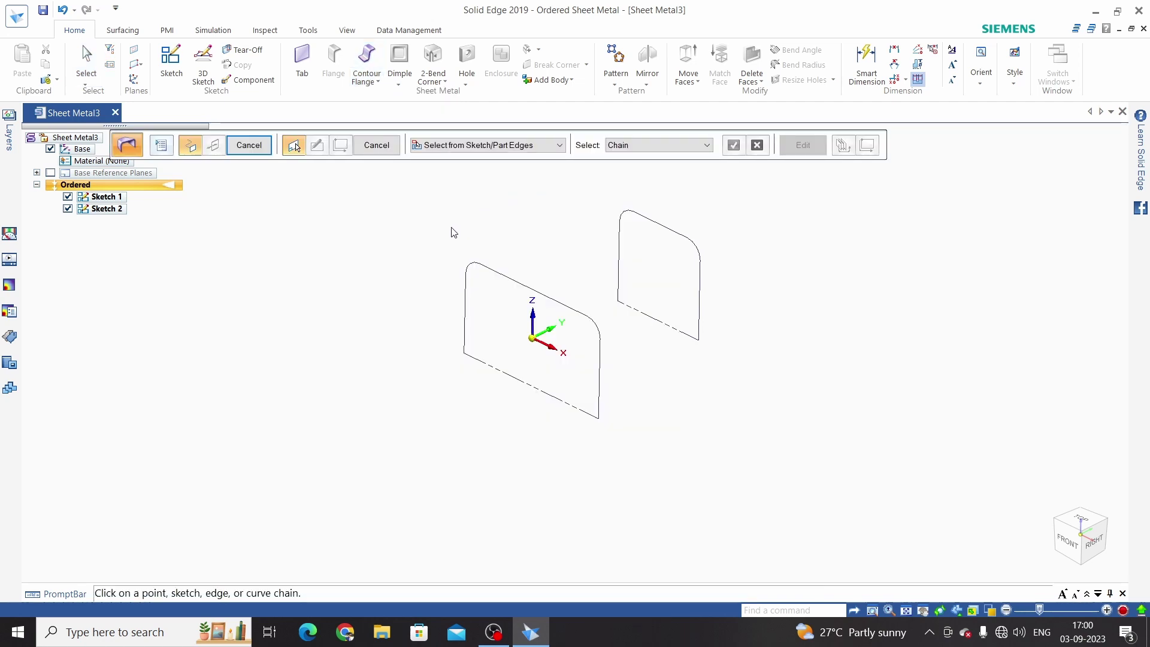
{"action": "left_click", "coordinate": [469, 275]}
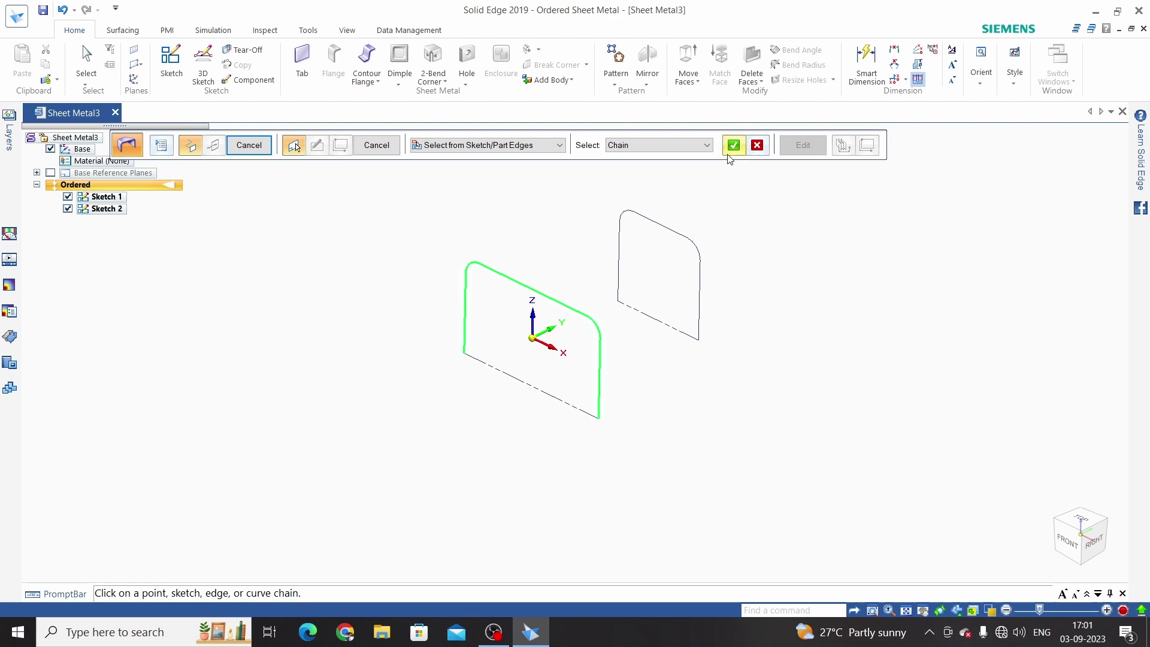
{"action": "left_click", "coordinate": [622, 221]}
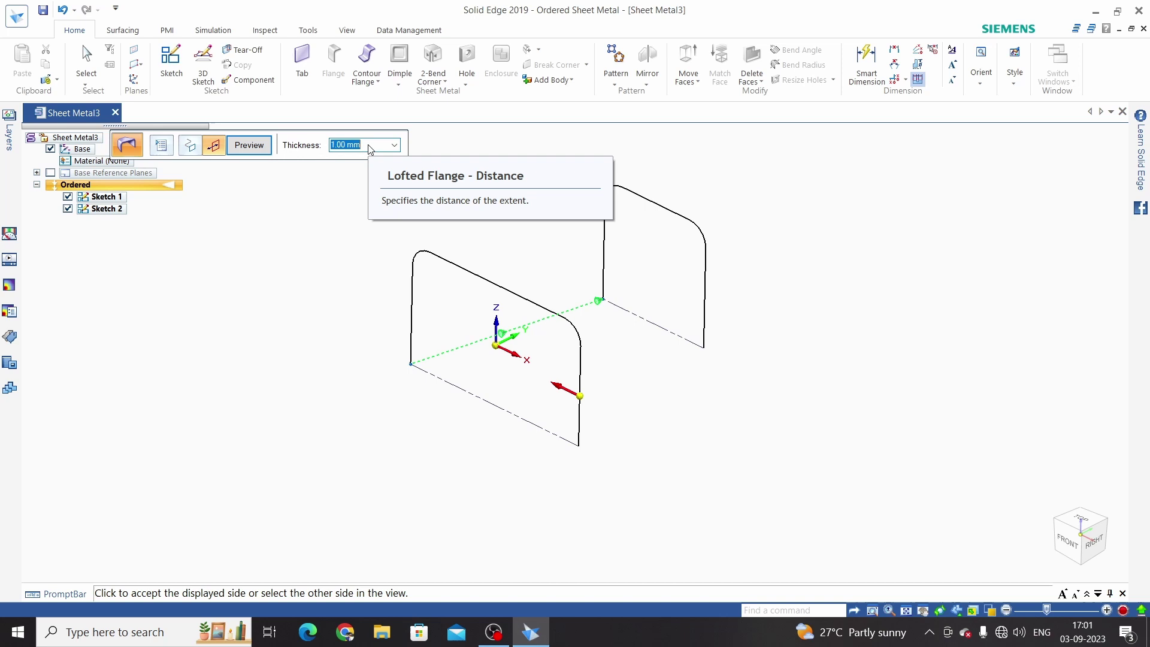
{"action": "scroll", "coordinate": [370, 148], "scroll_direction": "down", "scroll_amount": 2}
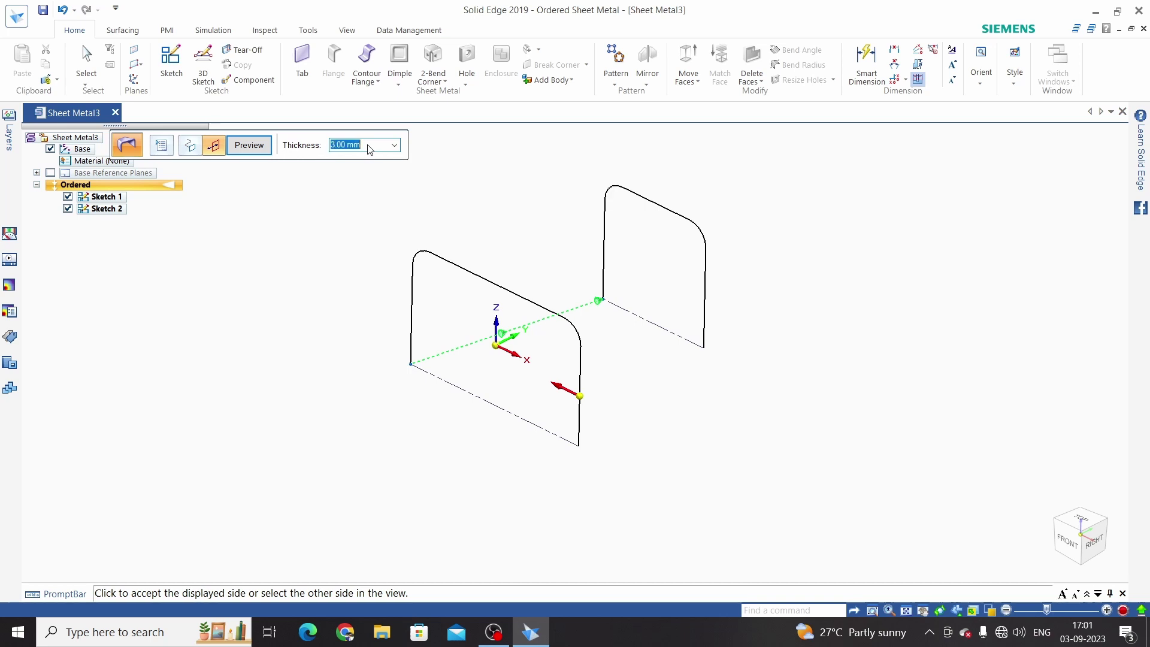
{"action": "left_click", "coordinate": [552, 384]}
{"action": "left_click", "coordinate": [249, 145]}
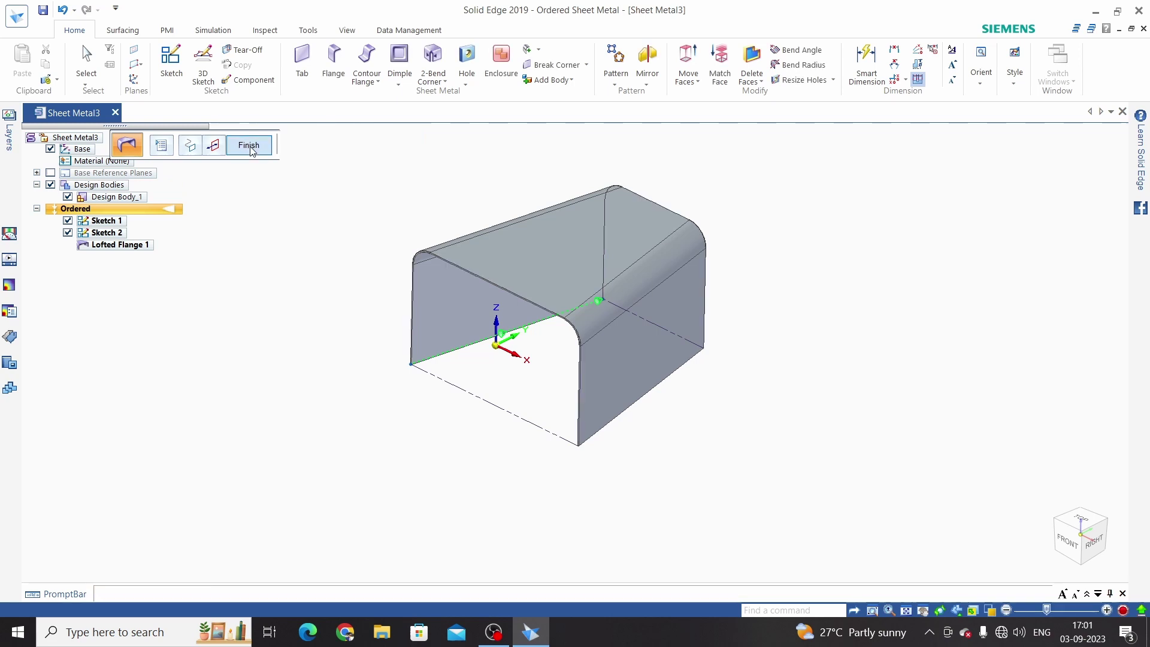
{"action": "middle_click_drag", "start_coordinate": [751, 301], "coordinate": [771, 288]}
{"action": "scroll", "coordinate": [608, 329], "scroll_direction": "up", "scroll_amount": 2}
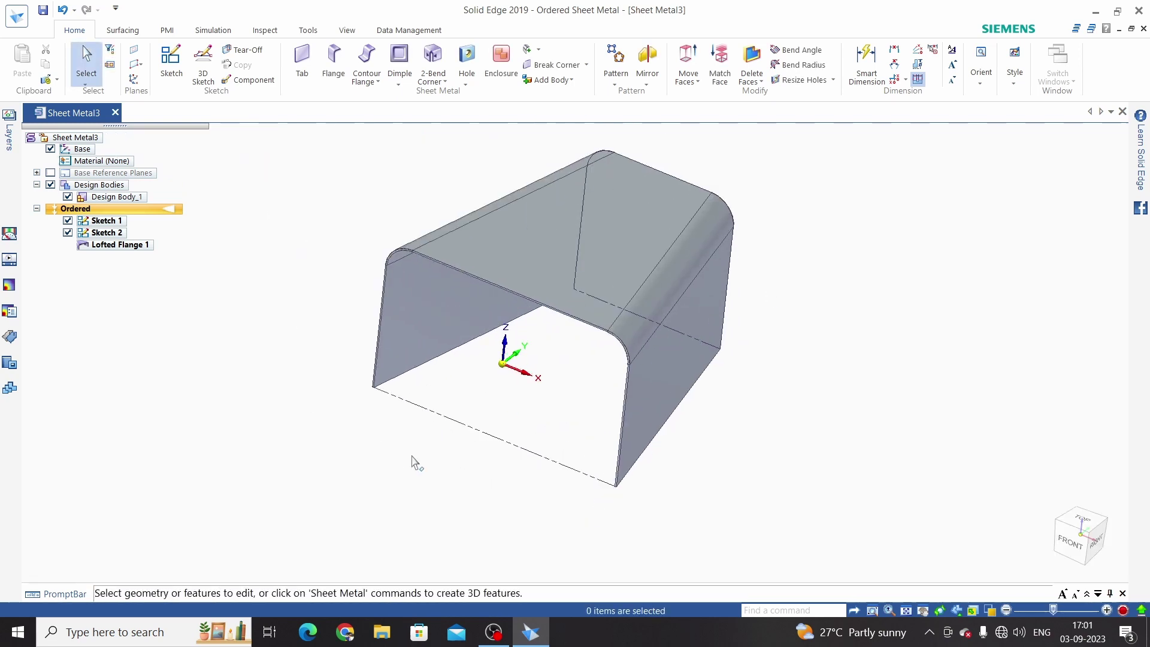
{"action": "scroll", "coordinate": [451, 440], "scroll_direction": "down", "scroll_amount": 1}
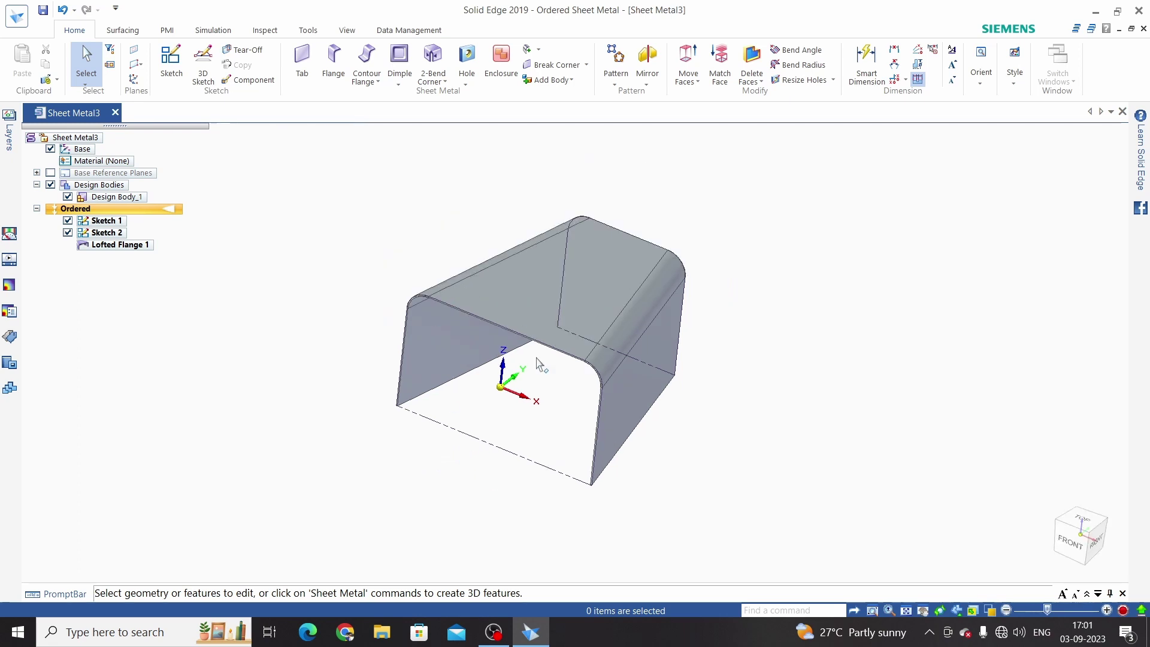
- Reopen the first sketch's profile for editing and delete the straight top edge between the two corner fillets
{"action": "left_click", "coordinate": [100, 222]}
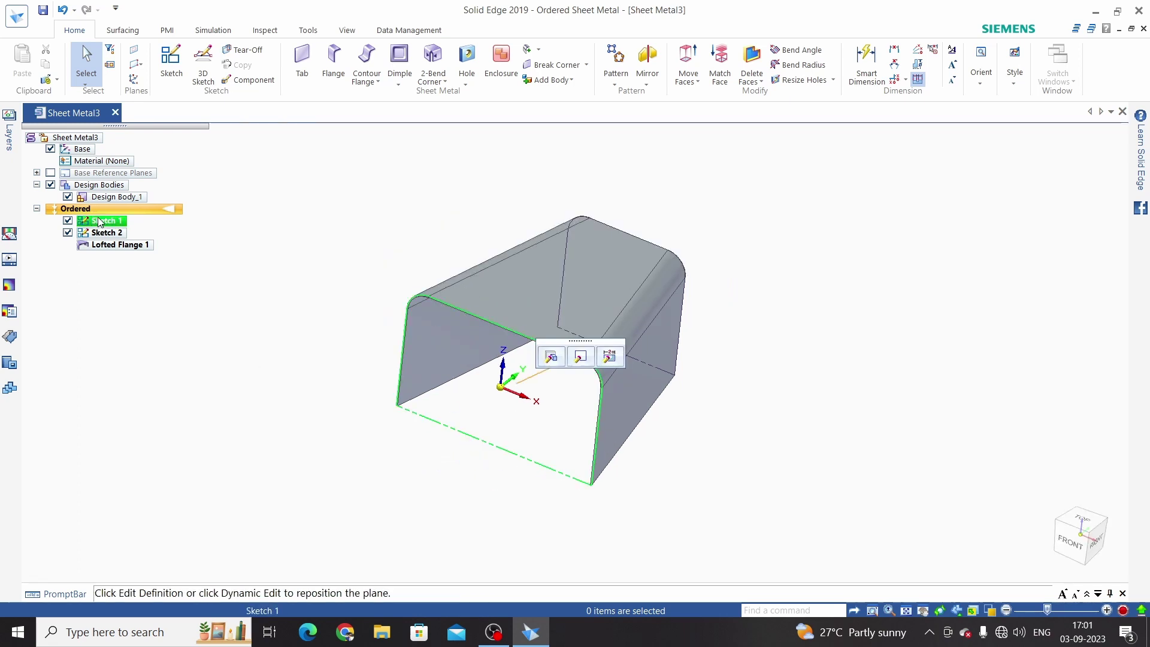
{"action": "left_click", "coordinate": [581, 358]}
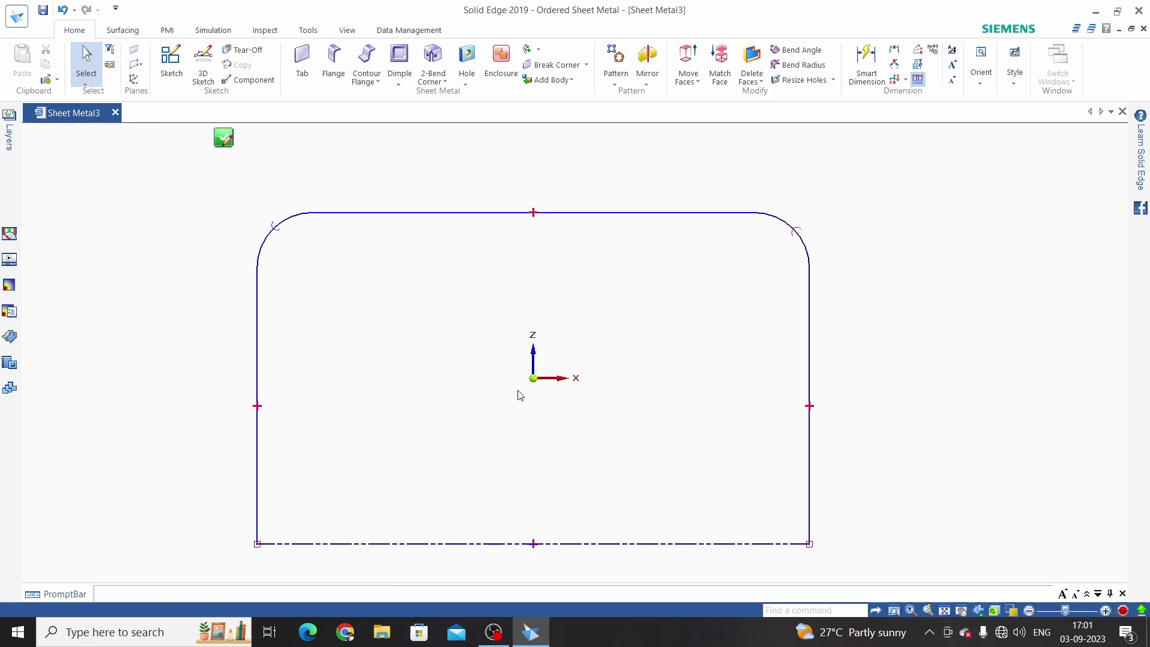
{"action": "scroll", "coordinate": [516, 392], "scroll_direction": "down", "scroll_amount": 1}
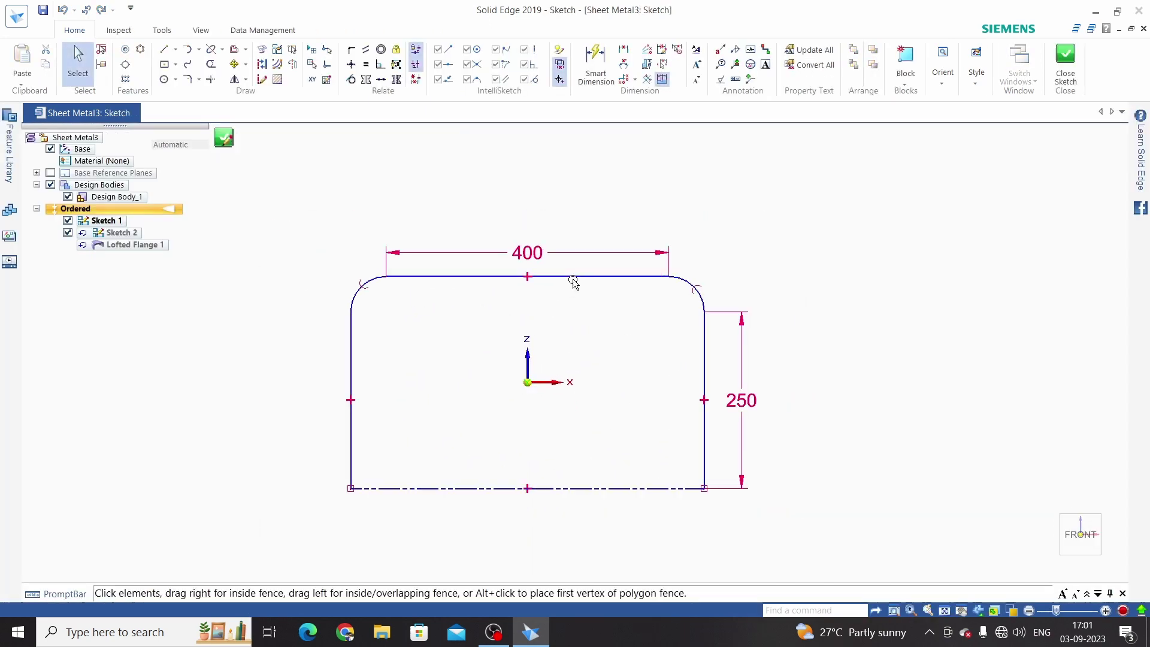
{"action": "left_click", "coordinate": [575, 284]}
{"action": "key", "text": "Delete"}
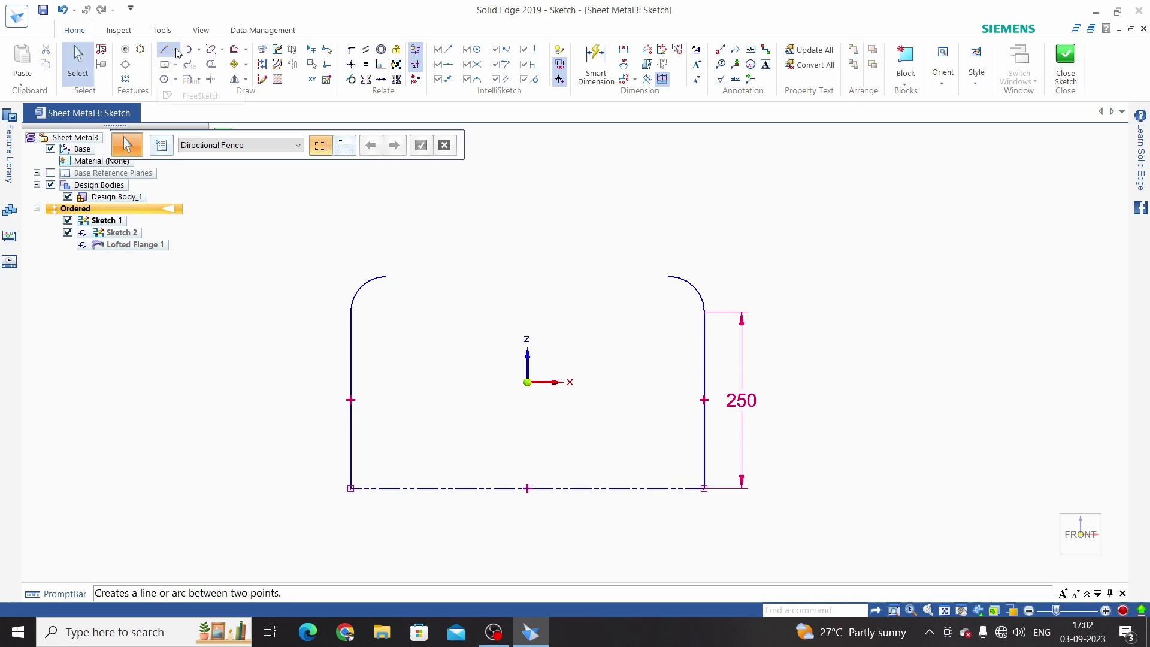
- Draw a horizontal line about 77 mm long inward from the upper end of the left corner fillet
{"action": "left_click", "coordinate": [175, 50]}
{"action": "left_click", "coordinate": [186, 67]}
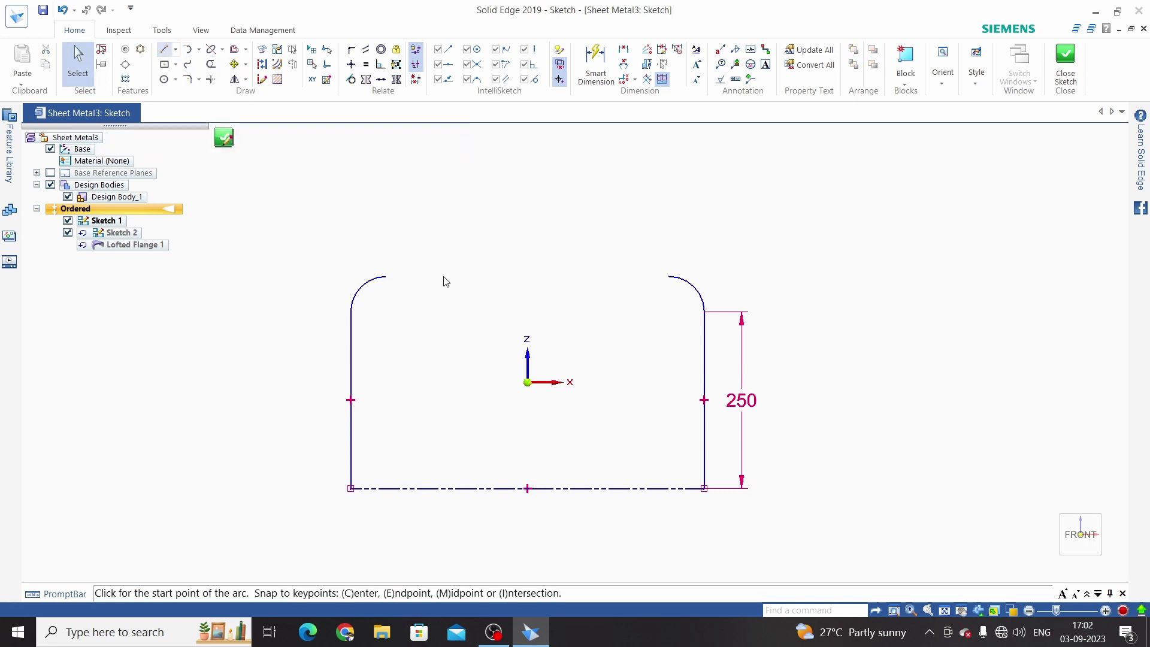
{"action": "left_click", "coordinate": [385, 276]}
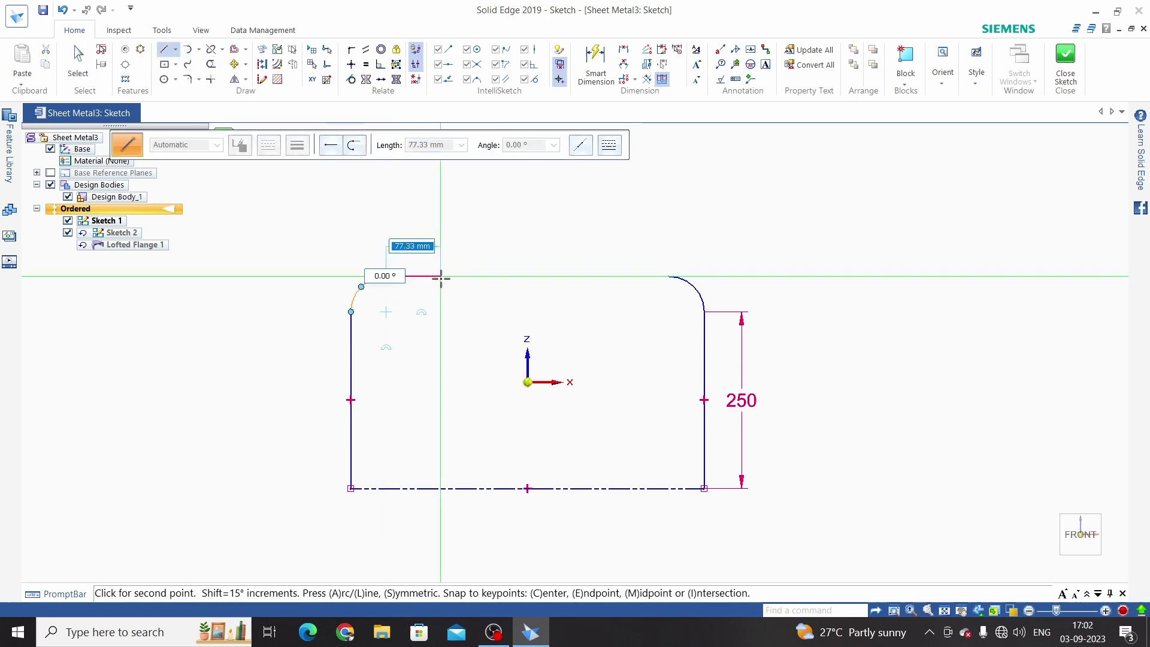
{"action": "left_click", "coordinate": [441, 276]}
{"action": "right_click", "coordinate": [479, 251]}
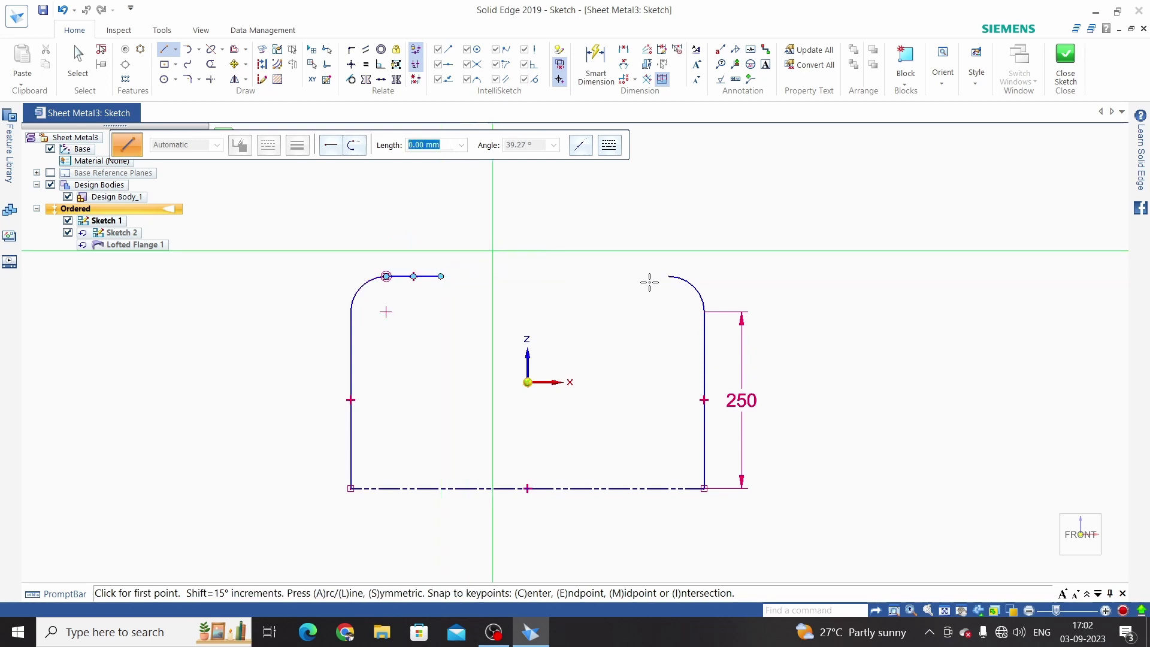
- Draw a matching short horizontal line inward from the right corner fillet and join both lines with an upward arc of about 120 mm radius
{"action": "left_click", "coordinate": [669, 276]}
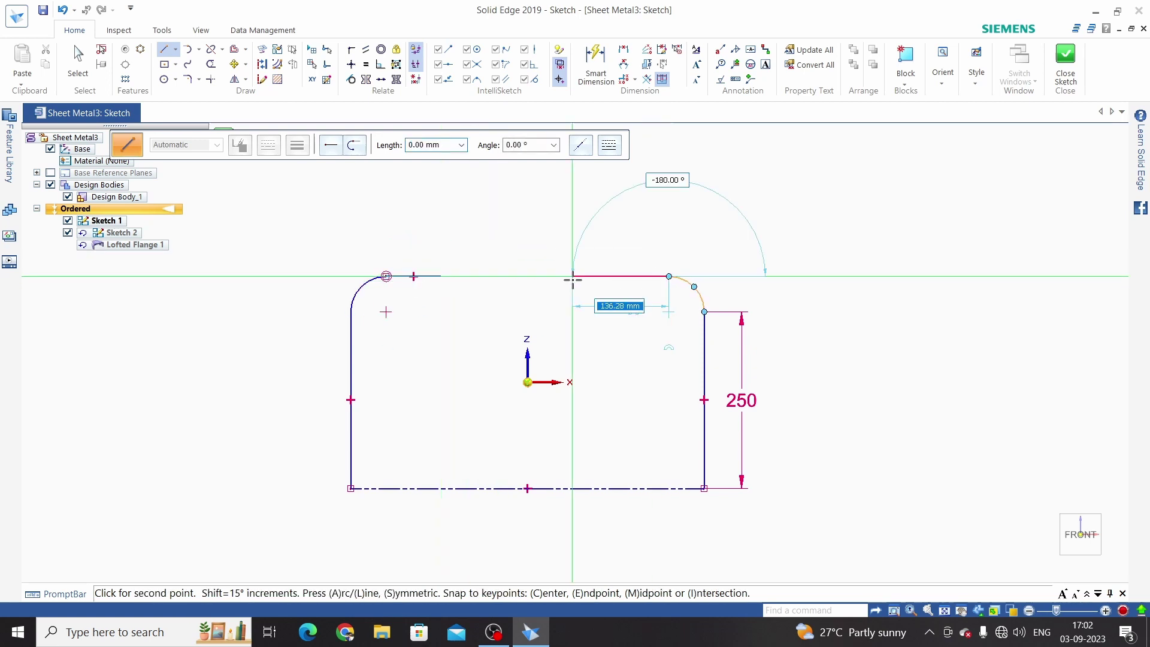
{"action": "left_click", "coordinate": [601, 241]}
{"action": "key", "text": "a"}
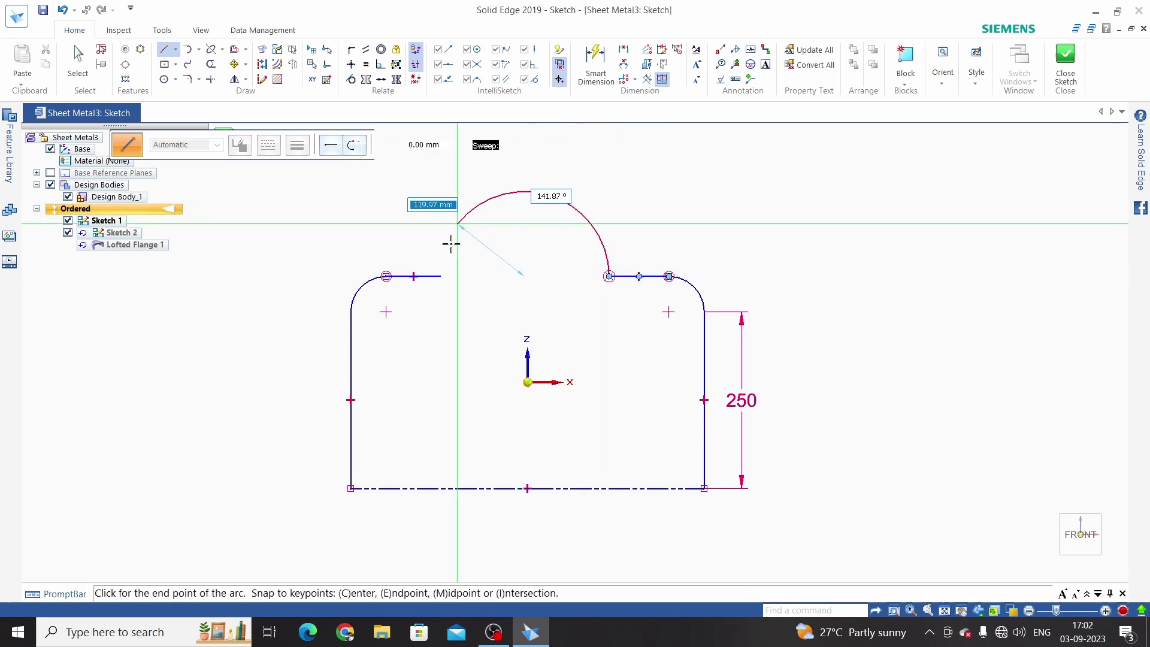
{"action": "left_click", "coordinate": [441, 276]}
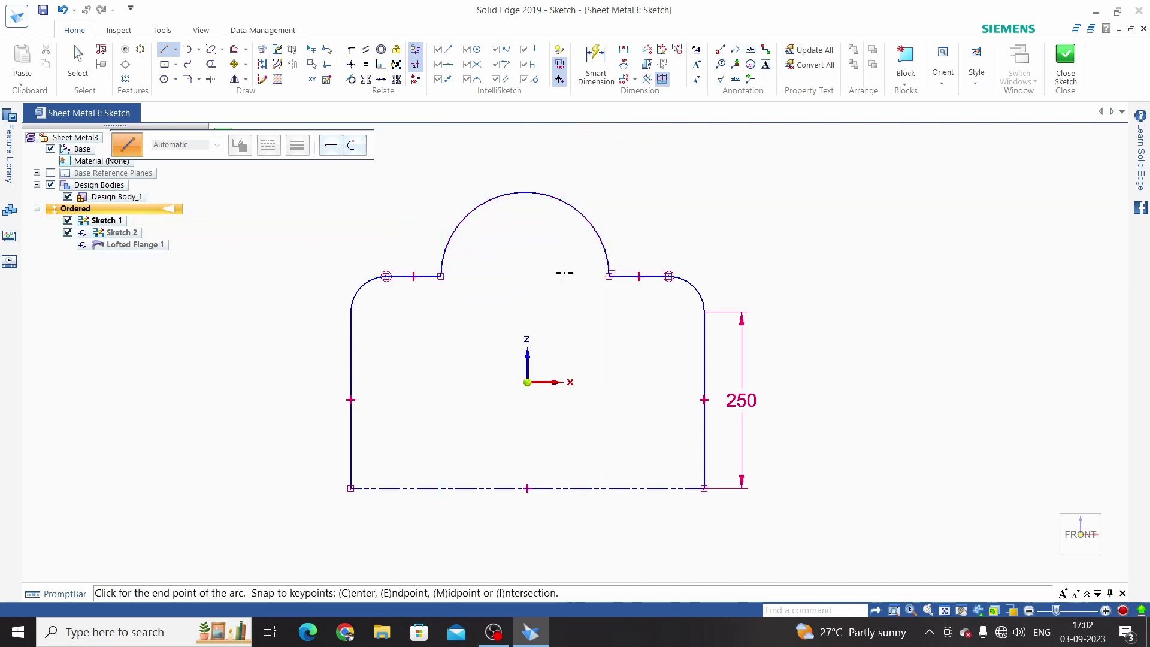
{"action": "key", "text": "Escape"}
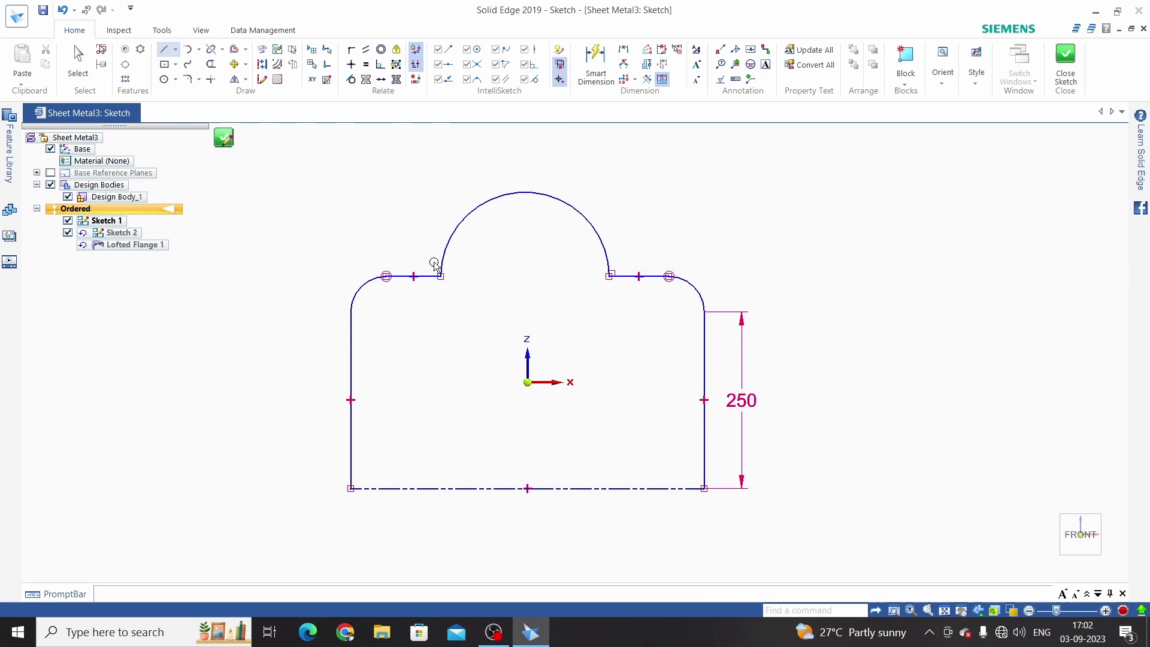
- Fillet both junctions between the arc and the horizontal lines with a 50 mm radius and finish the sketch to update the lofted flange
{"action": "scroll", "coordinate": [434, 261], "scroll_direction": "up", "scroll_amount": 3}
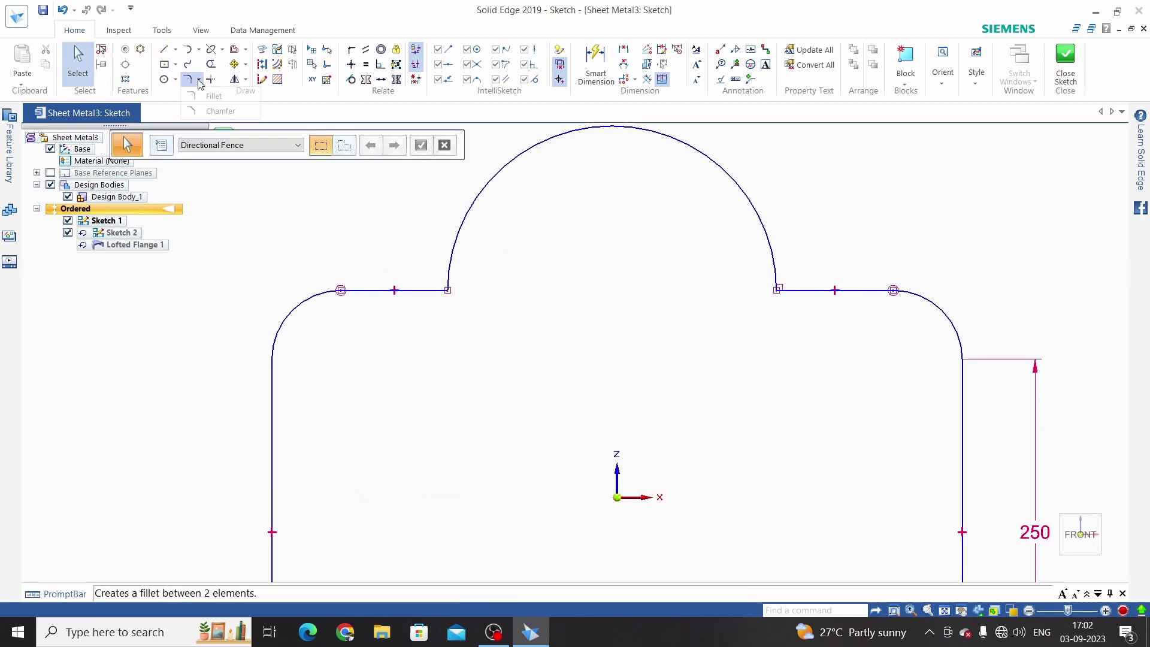
{"action": "left_click", "coordinate": [214, 96]}
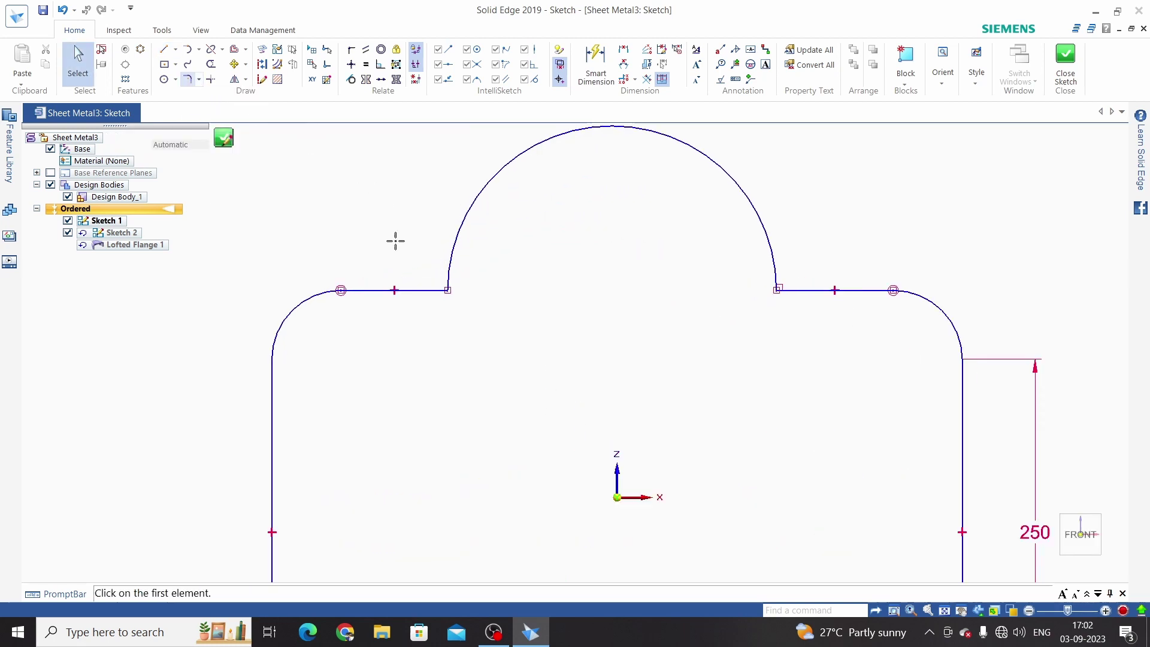
{"action": "left_click", "coordinate": [452, 263]}
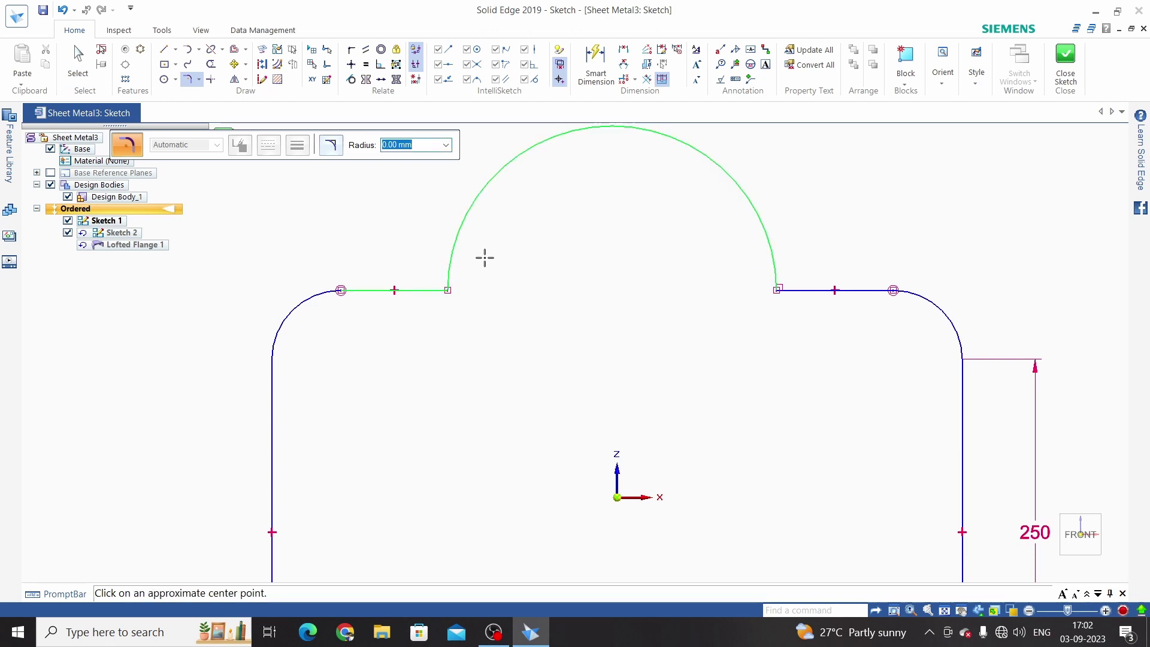
{"action": "left_click", "coordinate": [508, 256]}
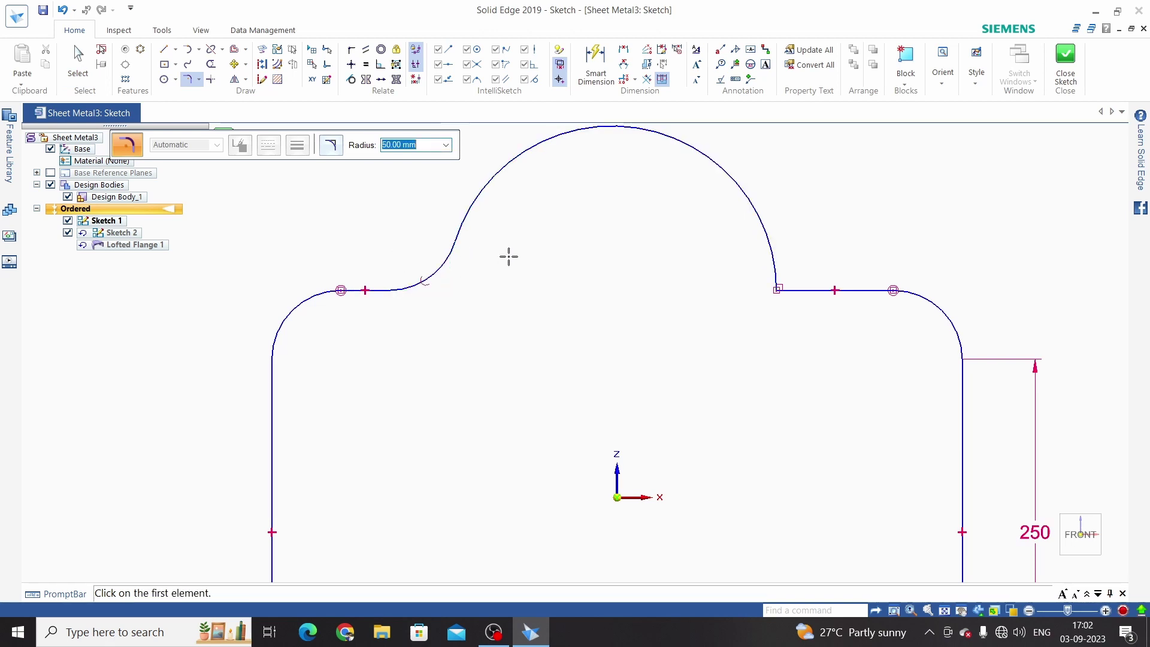
{"action": "left_click", "coordinate": [774, 251]}
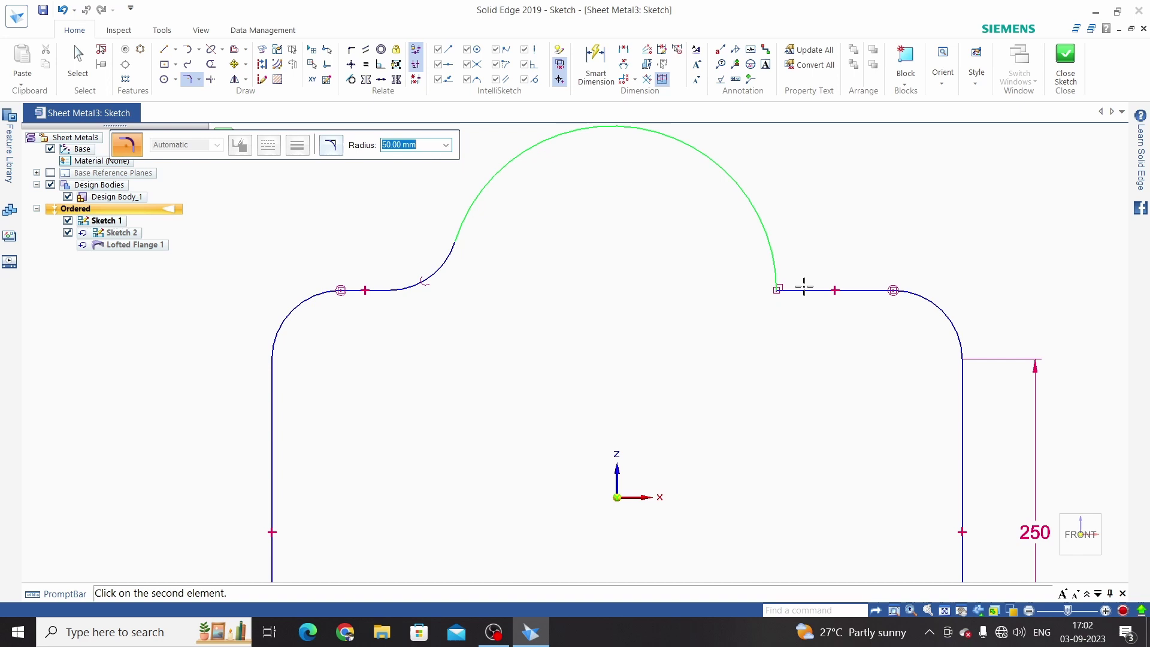
{"action": "left_click", "coordinate": [811, 279]}
{"action": "left_click", "coordinate": [814, 263]}
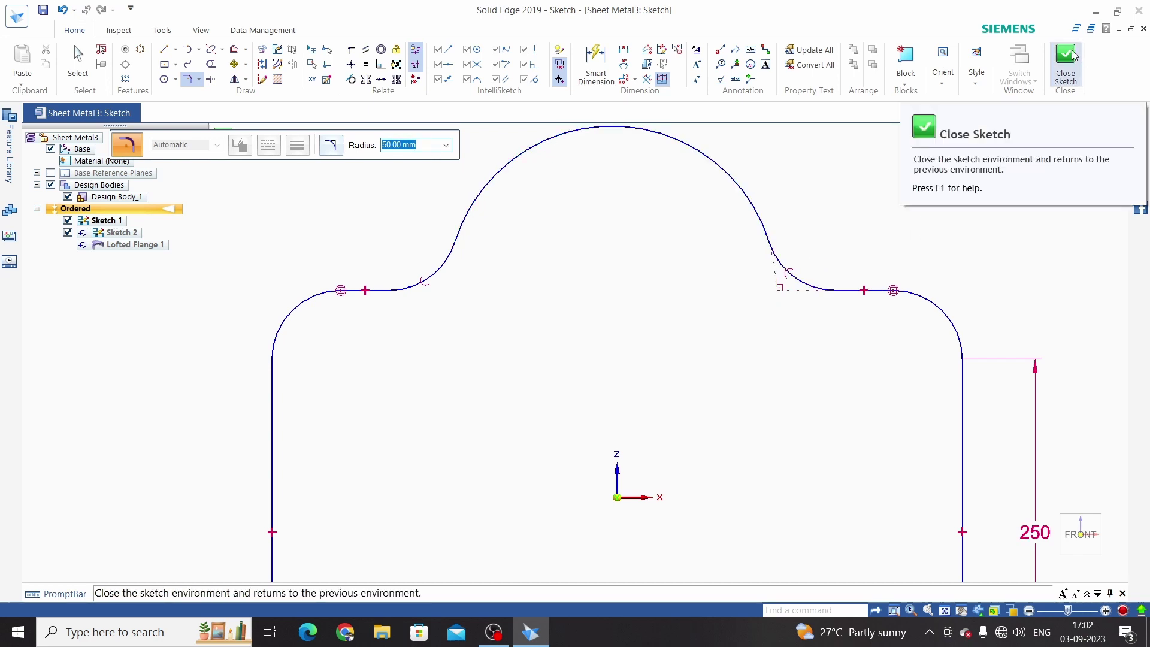
{"action": "left_click", "coordinate": [1065, 69]}
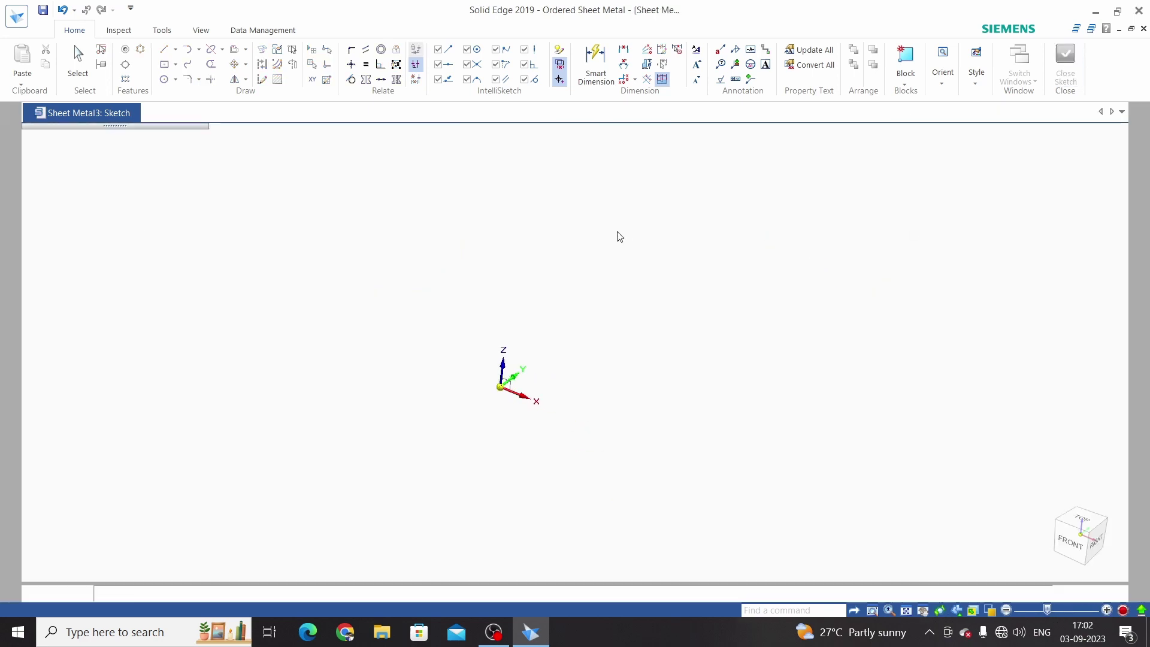
{"action": "left_click", "coordinate": [226, 145]}
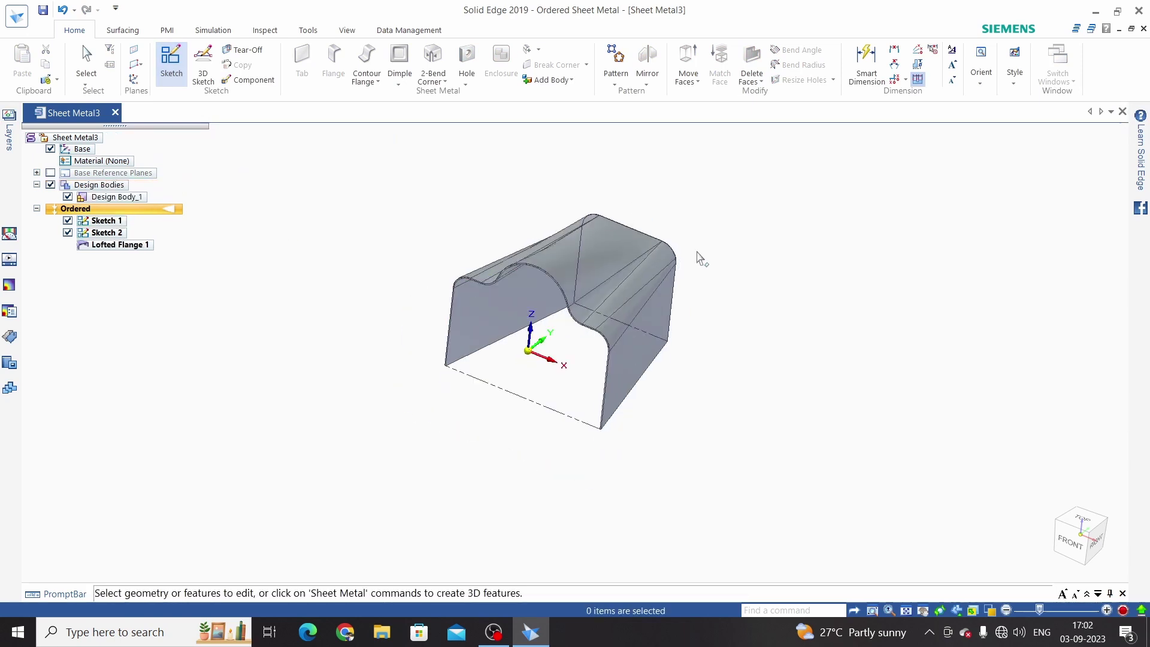
{"action": "mouse_move", "coordinate": [700, 257]}
{"action": "middle_mouse_down"}
{"action": "mouse_move", "coordinate": [789, 213]}
{"action": "mouse_move", "coordinate": [817, 303]}
{"action": "mouse_move", "coordinate": [791, 187]}
{"action": "mouse_move", "coordinate": [860, 357]}
{"action": "middle_mouse_up"}
{"action": "key", "text": "Escape"}
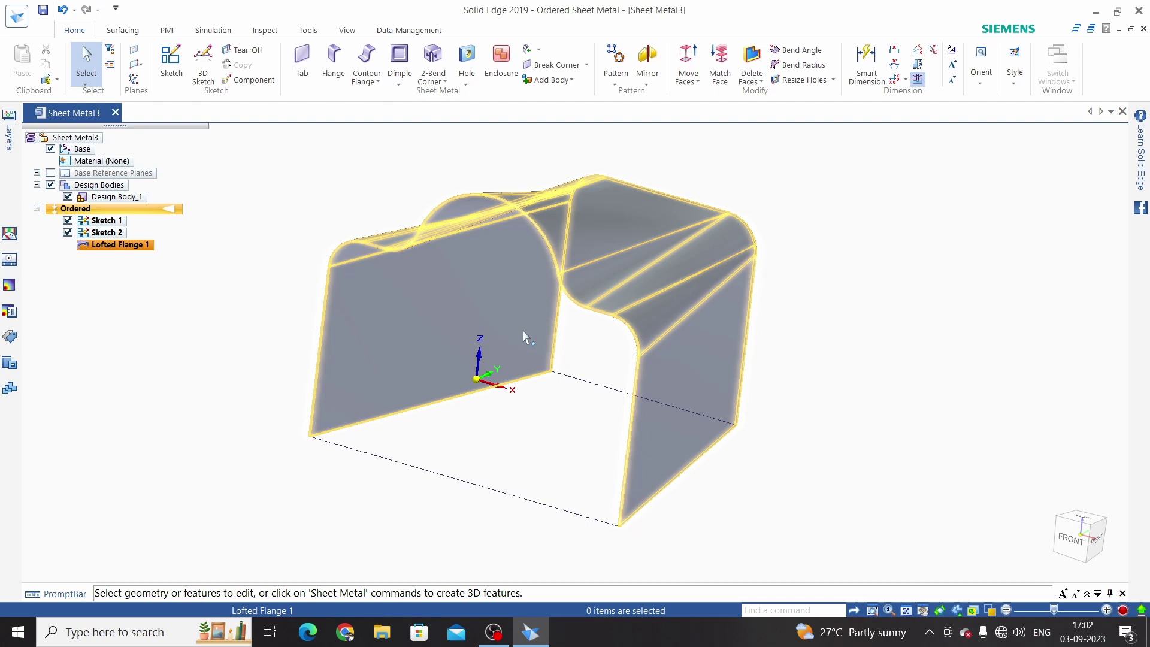
{"action": "scroll", "coordinate": [572, 326], "scroll_direction": "down", "scroll_amount": 2}
{"action": "mouse_move", "coordinate": [719, 254]}
{"action": "middle_mouse_down"}
{"action": "mouse_move", "coordinate": [642, 290]}
{"action": "mouse_move", "coordinate": [687, 244]}
{"action": "mouse_move", "coordinate": [662, 239]}
{"action": "mouse_move", "coordinate": [675, 257]}
{"action": "mouse_move", "coordinate": [711, 236]}
{"action": "mouse_move", "coordinate": [675, 250]}
{"action": "mouse_move", "coordinate": [731, 247]}
{"action": "middle_mouse_up"}
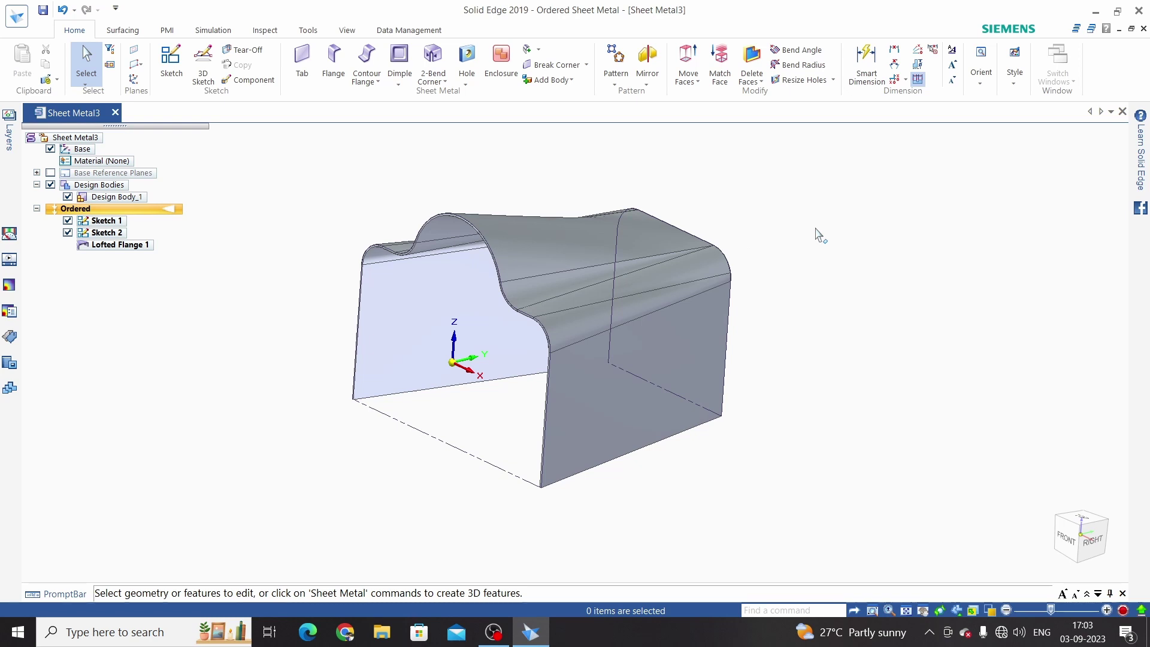